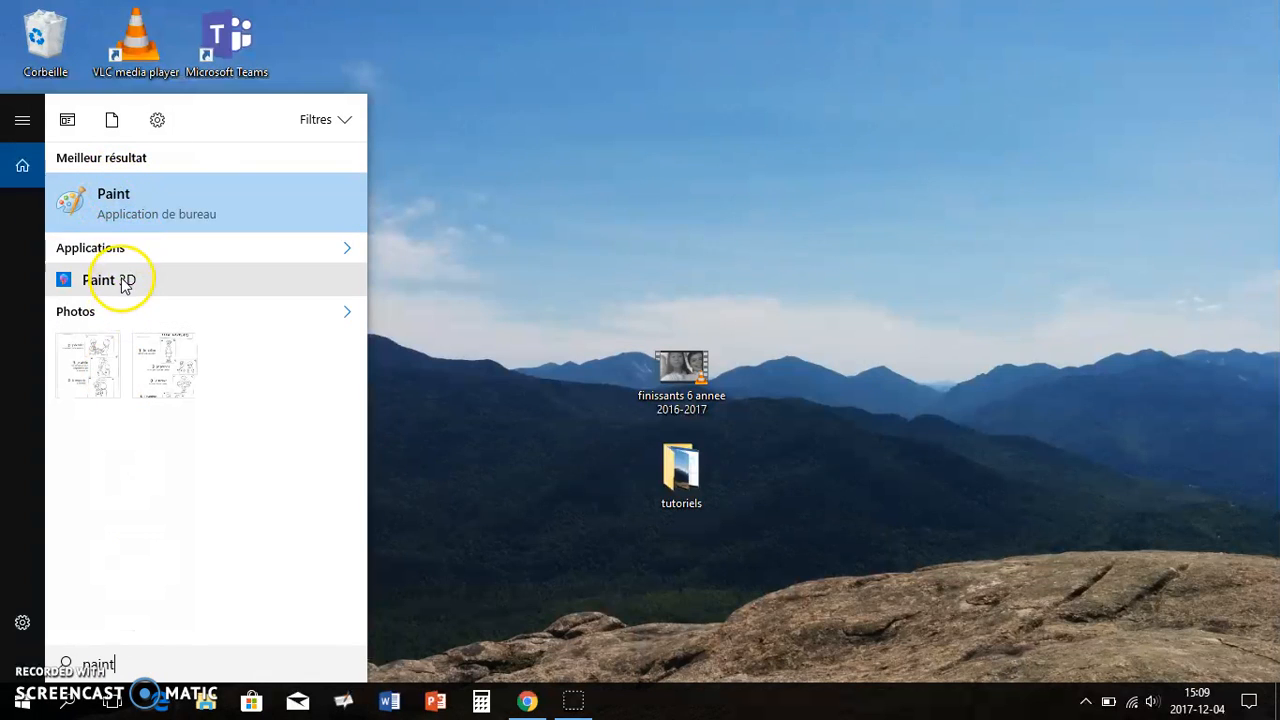
Open Paint from the search results and resize the blank canvas to 1297 × 558 px
{"action": "left_click", "coordinate": [128, 211]}
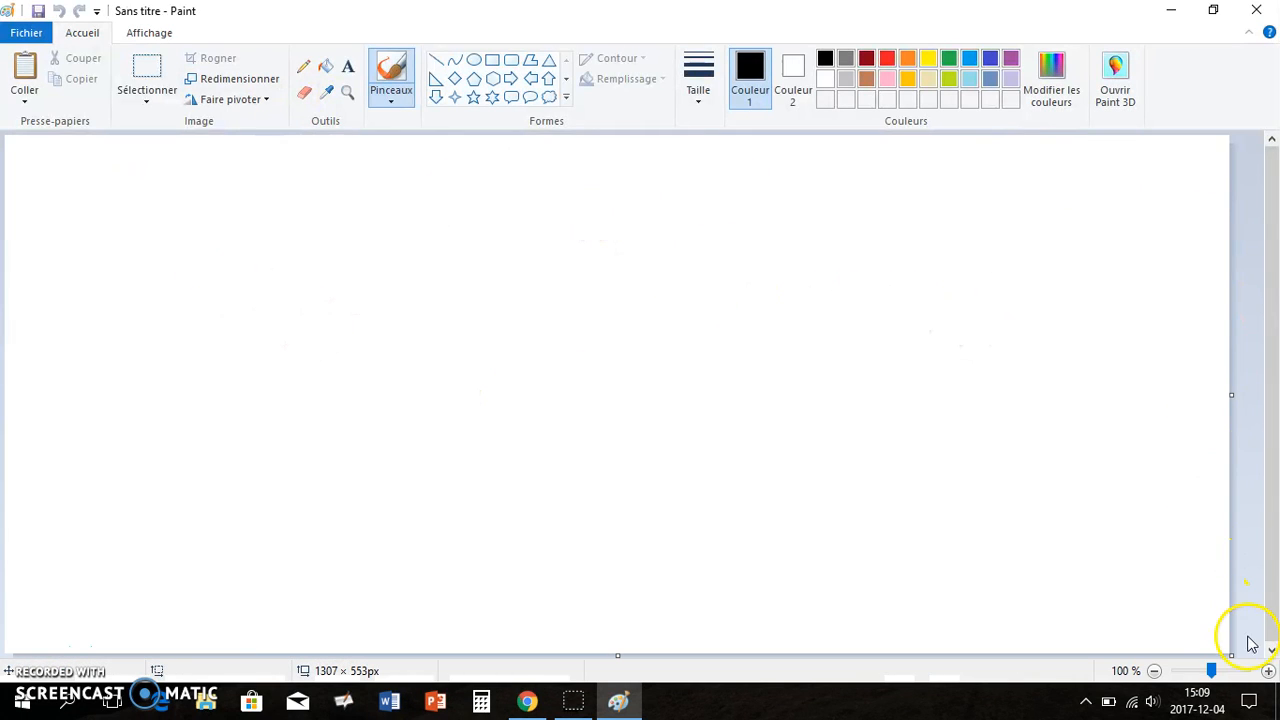
{"action": "left_click_drag", "start_coordinate": [1231, 652], "coordinate": [1176, 660]}
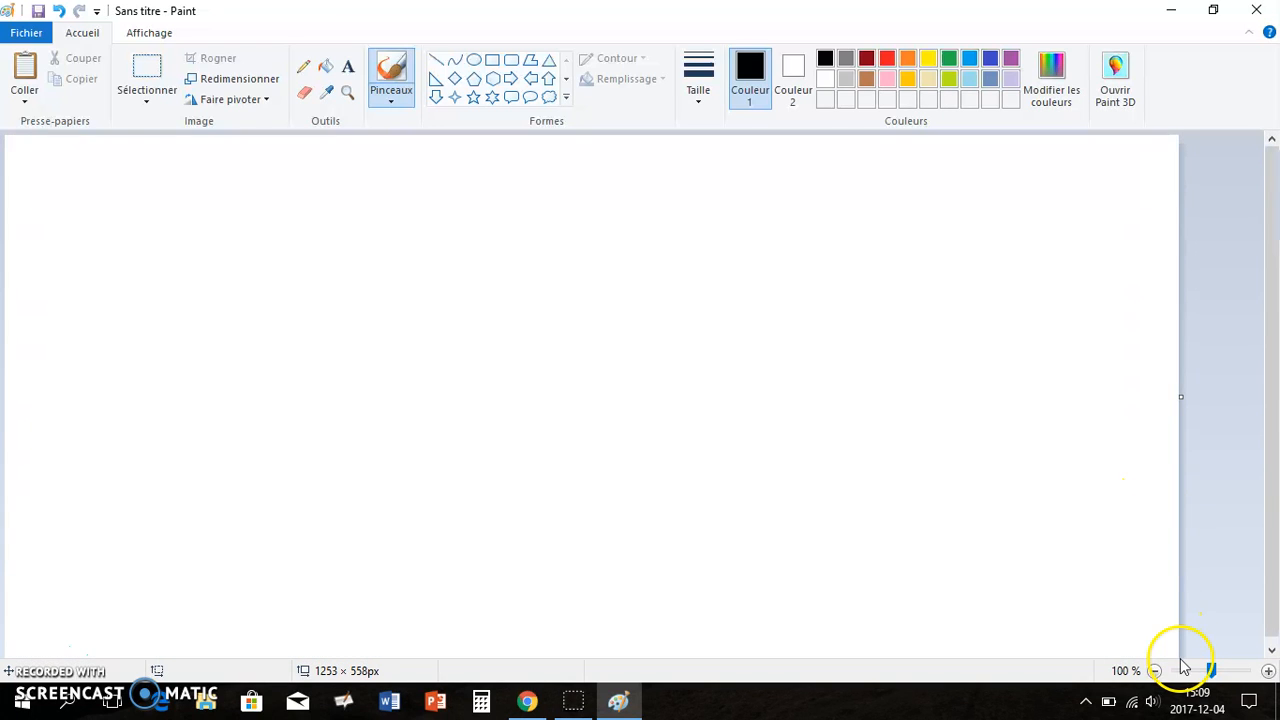
{"action": "left_click_drag", "start_coordinate": [1180, 400], "coordinate": [1220, 403]}
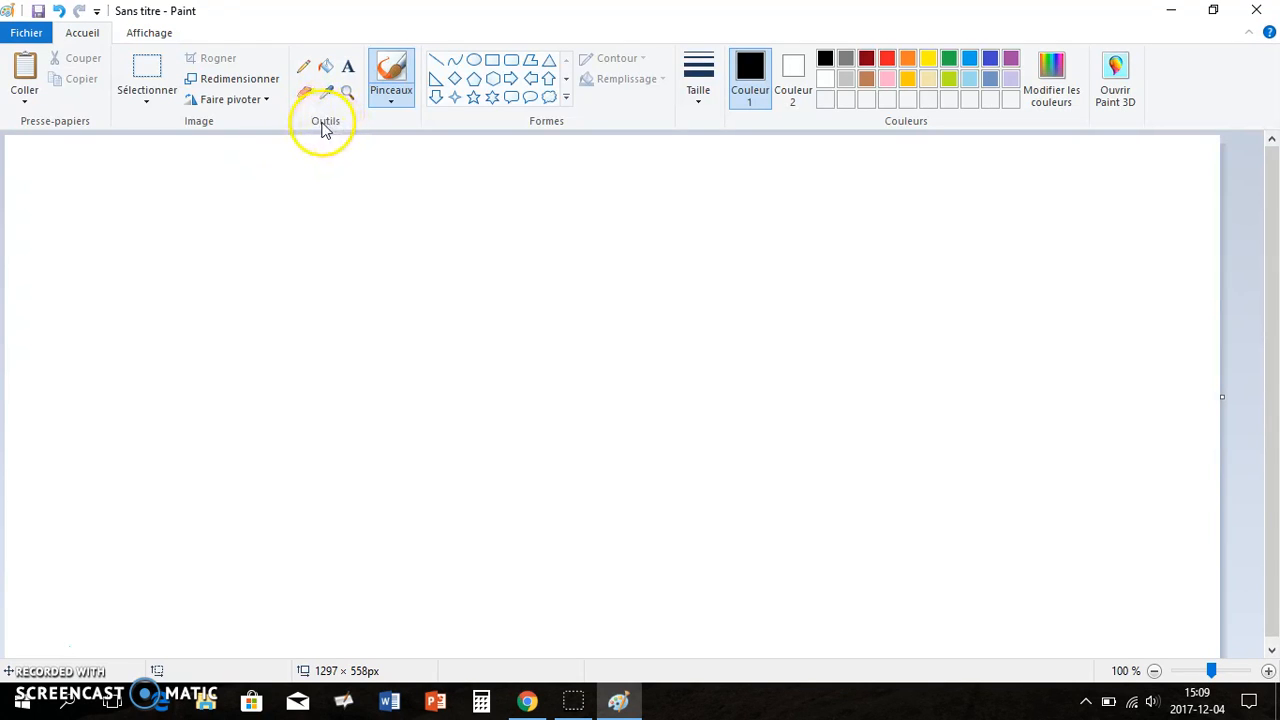
Pick a brush style from the Brushes gallery and set its stroke size
{"action": "left_click", "coordinate": [305, 70]}
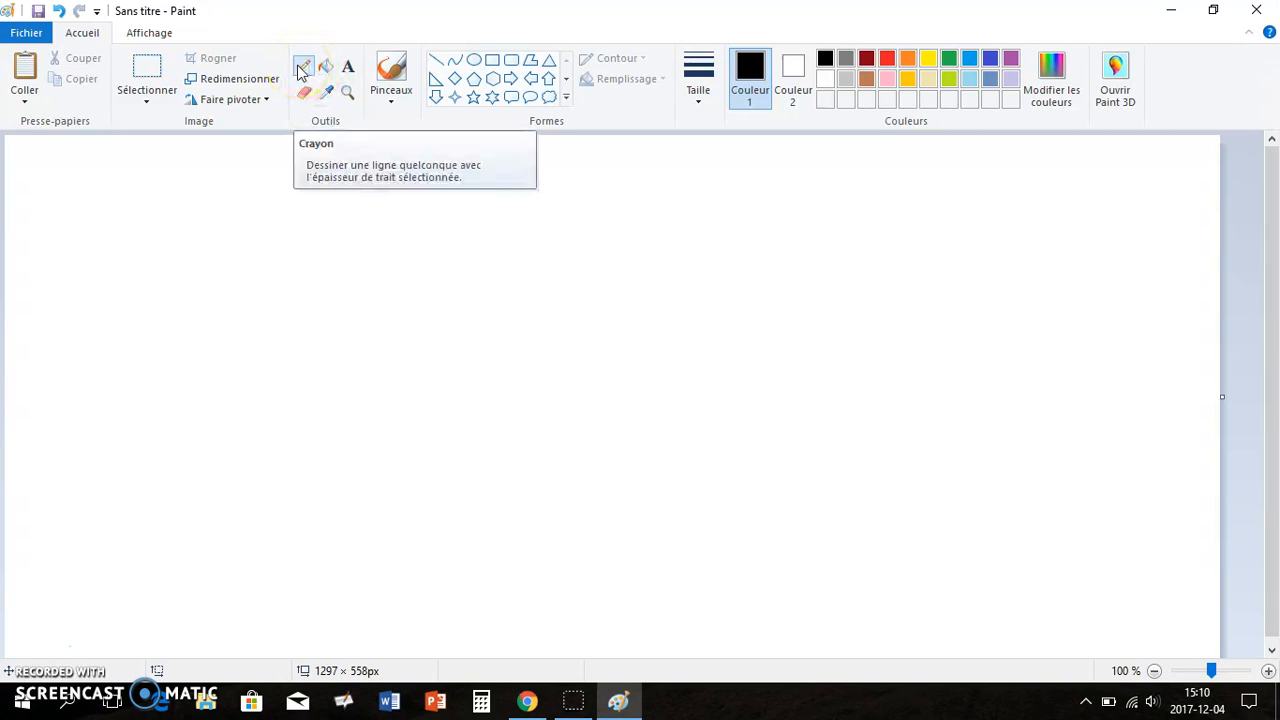
{"action": "left_click", "coordinate": [394, 105]}
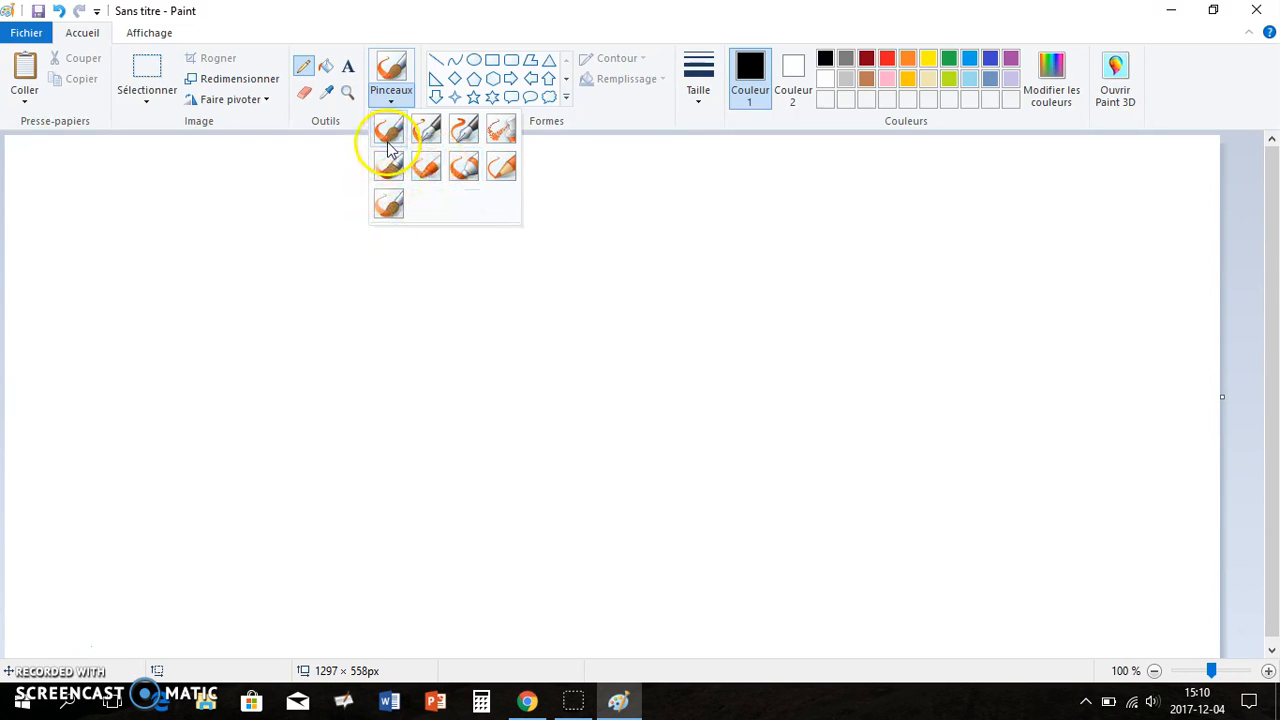
{"action": "left_click", "coordinate": [428, 180]}
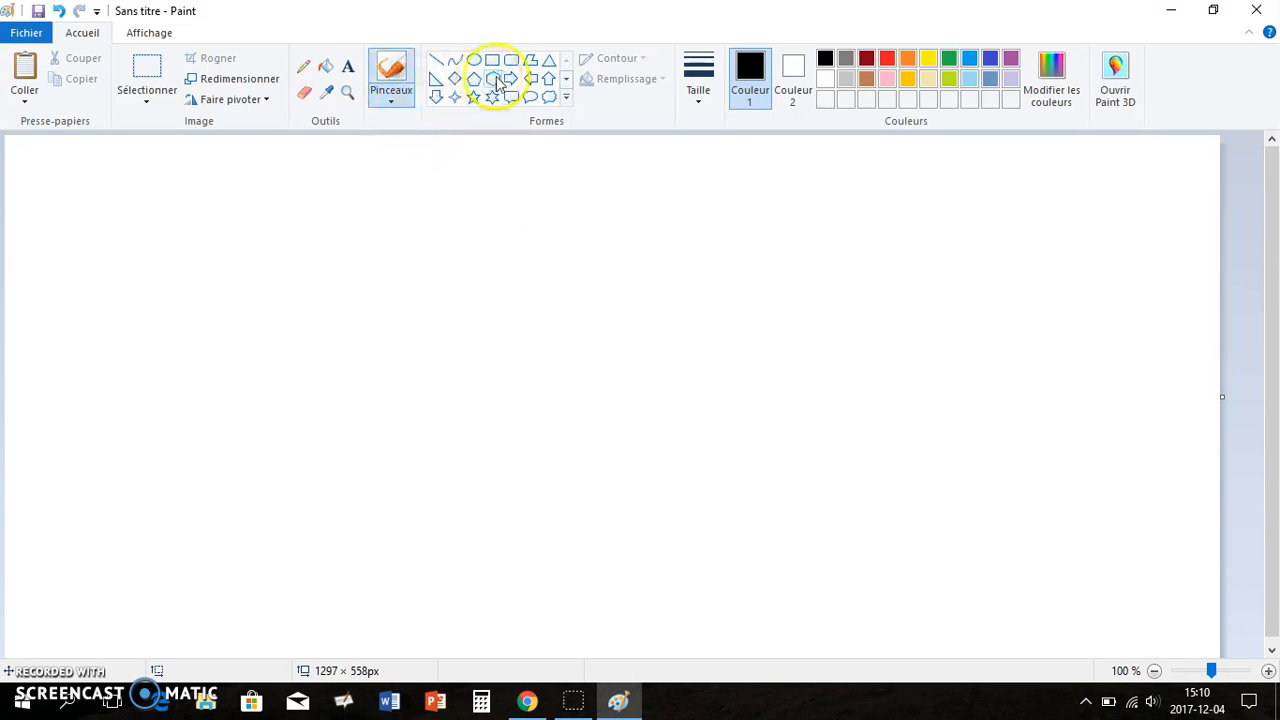
{"action": "left_click", "coordinate": [698, 100]}
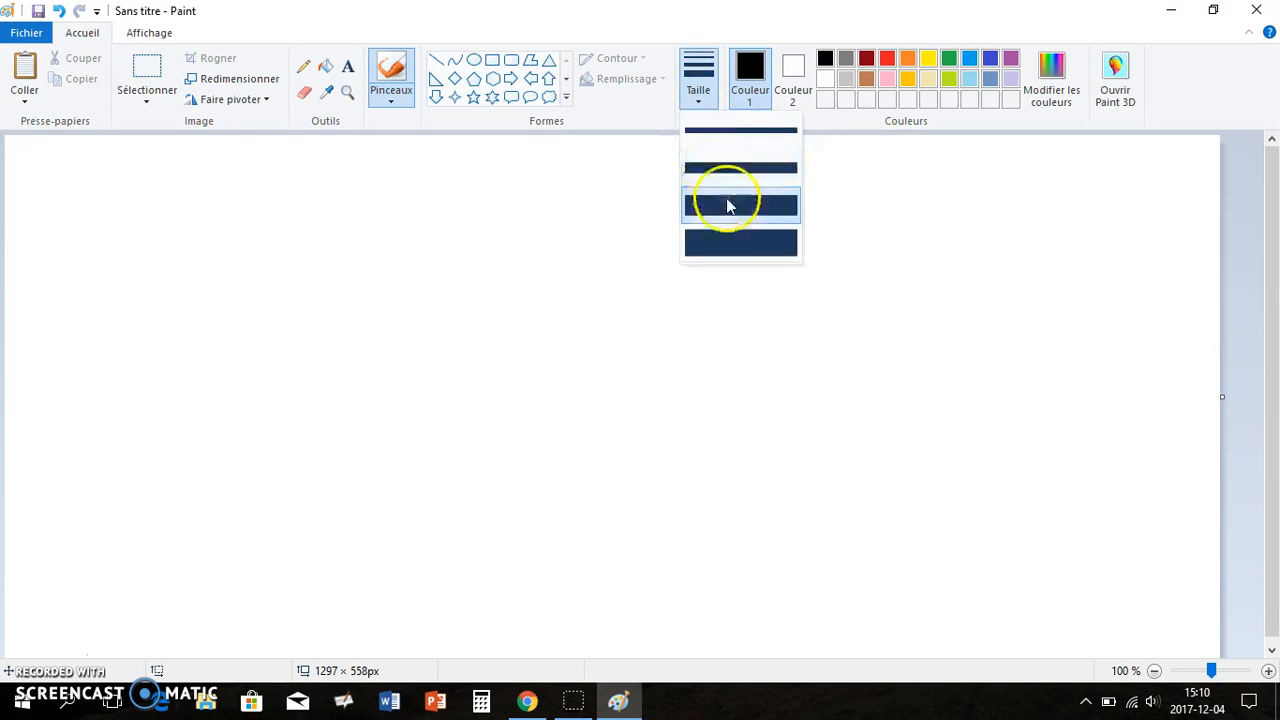
{"action": "left_click", "coordinate": [731, 246]}
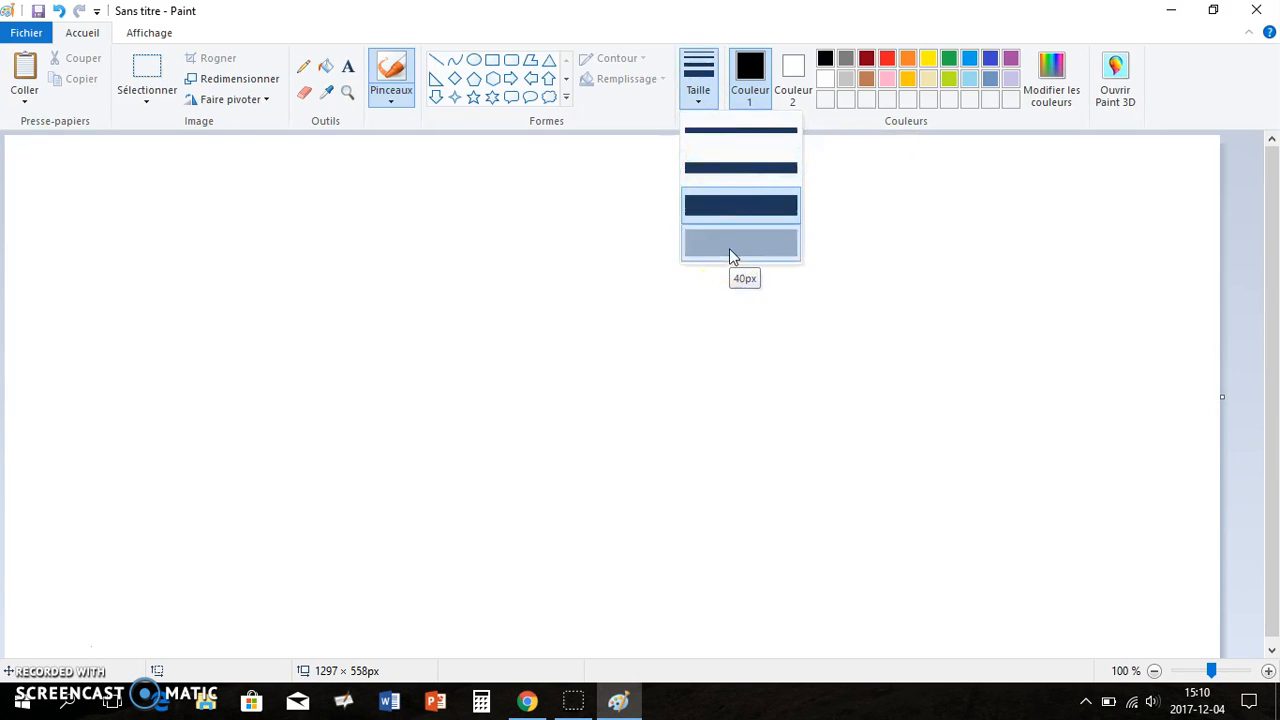
{"action": "left_click", "coordinate": [700, 98]}
{"action": "left_click", "coordinate": [714, 140]}
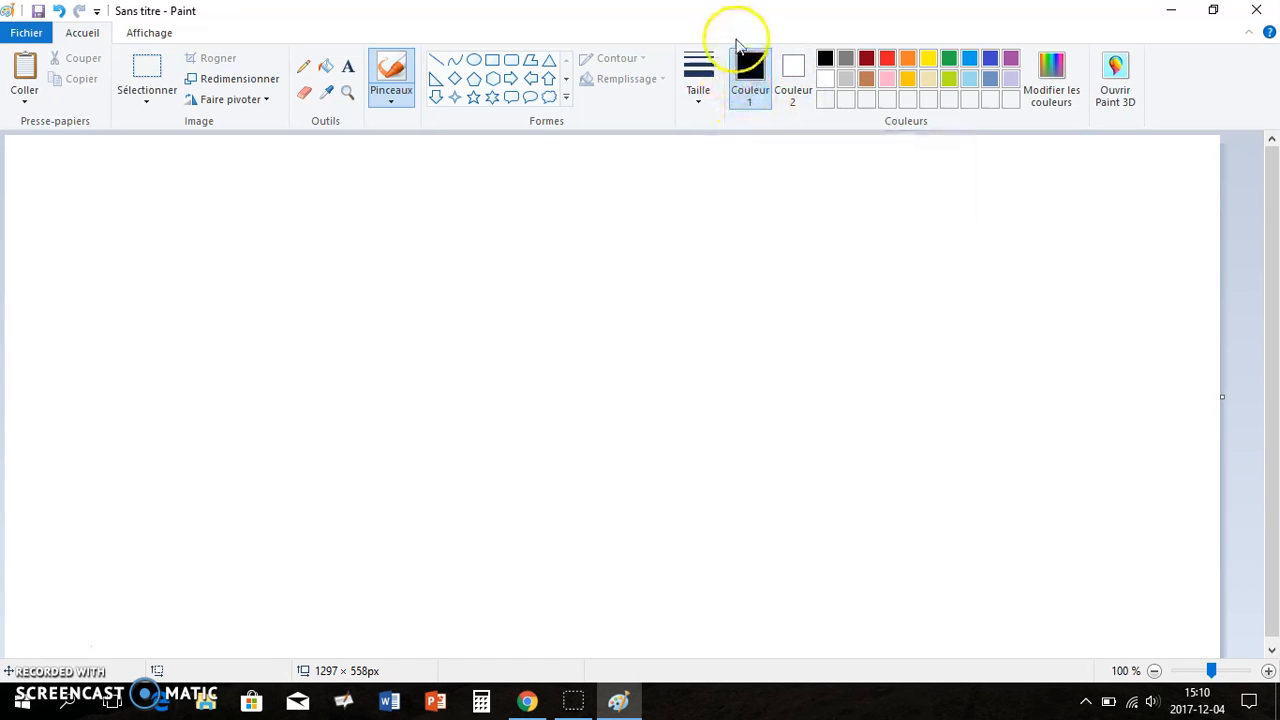
Set colour 2 to pink from the palette
{"action": "left_click", "coordinate": [752, 102]}
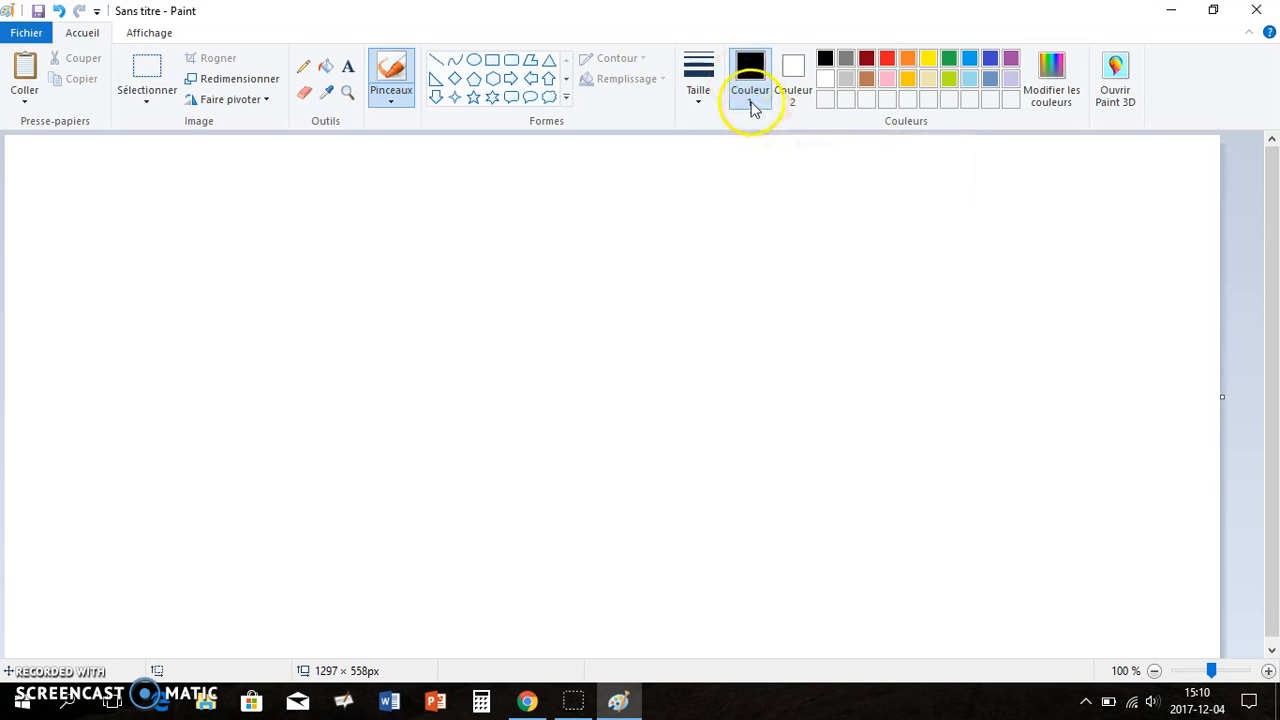
{"action": "left_click", "coordinate": [795, 98]}
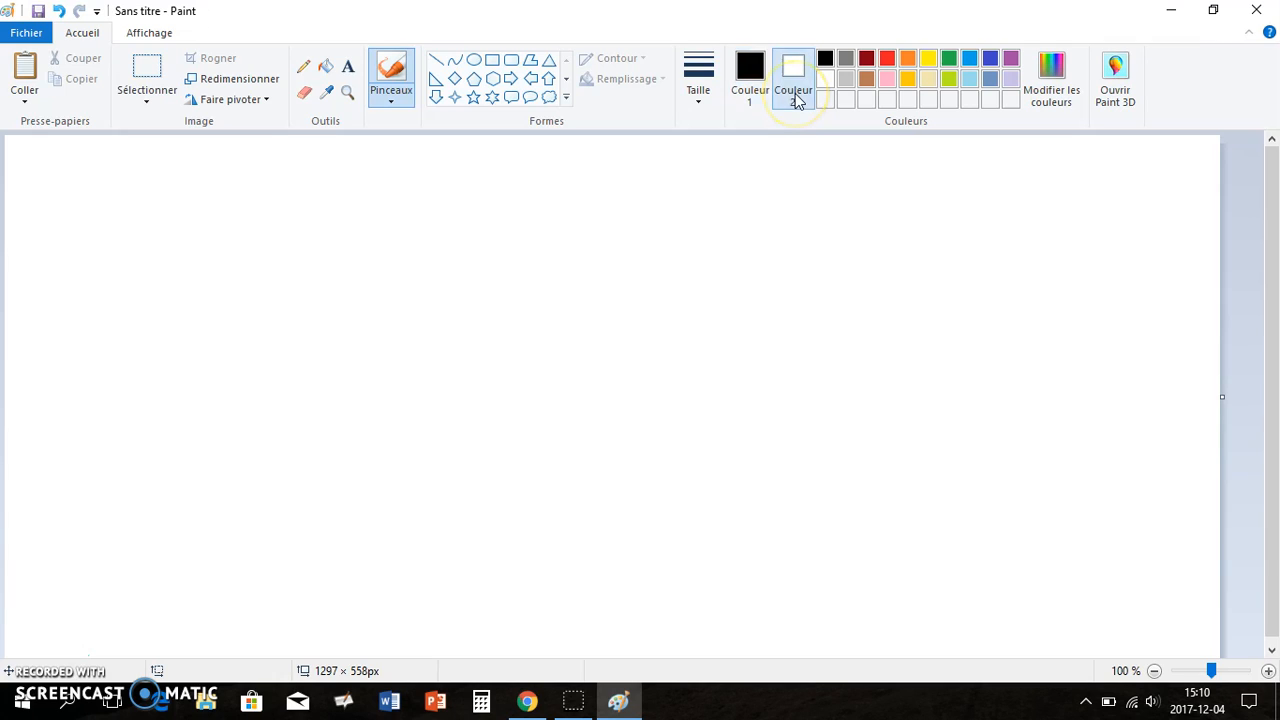
{"action": "left_click", "coordinate": [887, 80]}
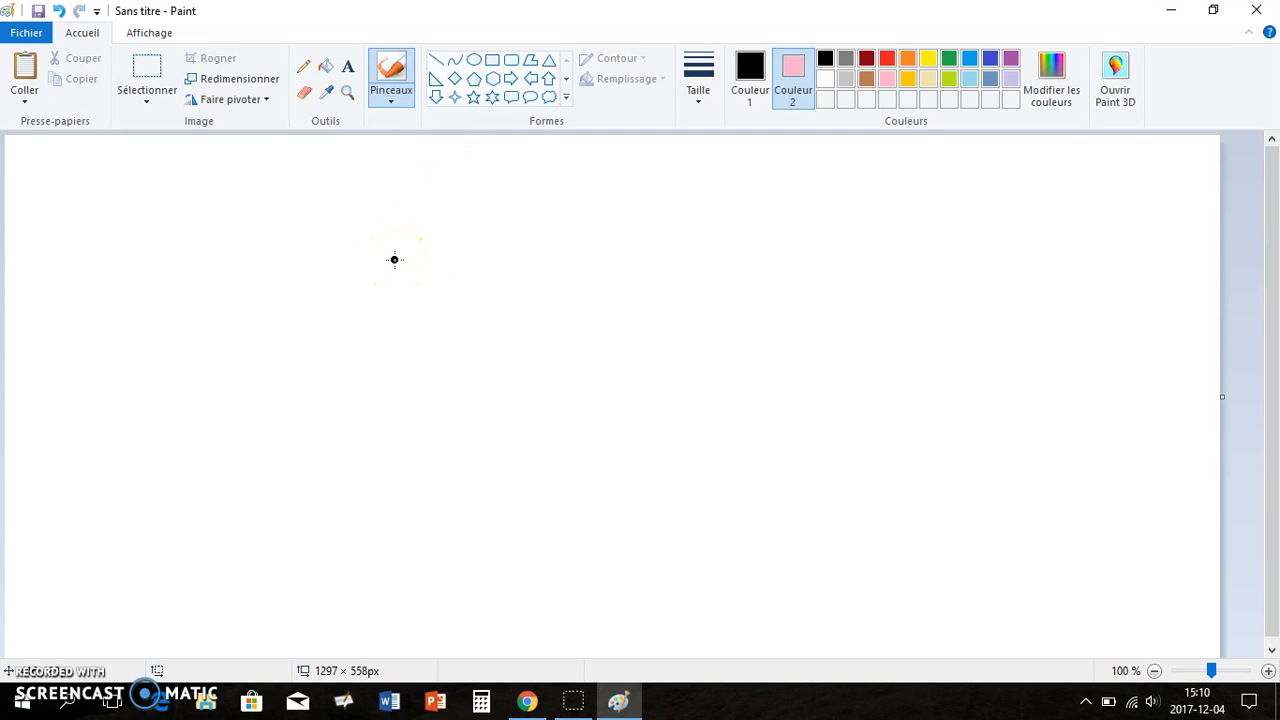
Paint a black diagonal stroke with colour 1 and a parallel pink stroke with colour 2
{"action": "left_click_drag", "start_coordinate": [394, 260], "coordinate": [468, 334]}
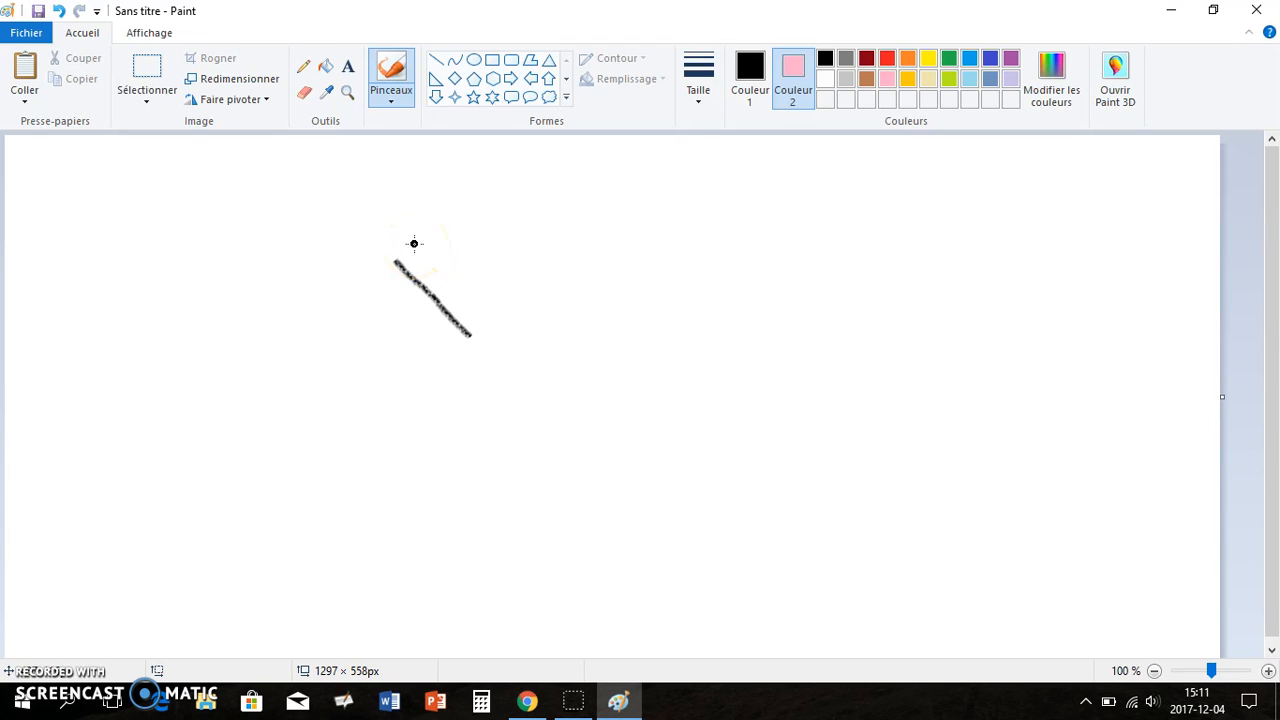
{"action": "left_click_drag", "start_coordinate": [414, 243], "coordinate": [492, 318]}
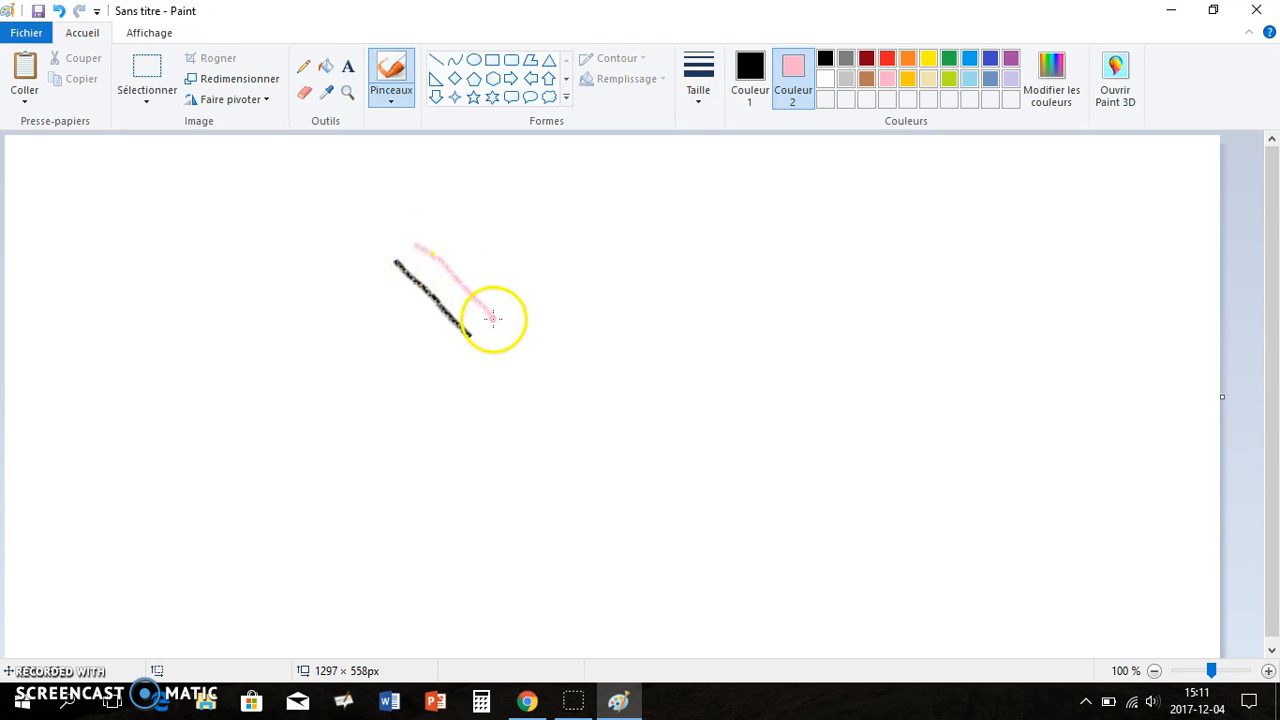
Switch to a different brush style and choose a stroke size
{"action": "left_click", "coordinate": [396, 104]}
{"action": "left_click", "coordinate": [460, 174]}
{"action": "left_click", "coordinate": [702, 104]}
{"action": "left_click", "coordinate": [700, 143]}
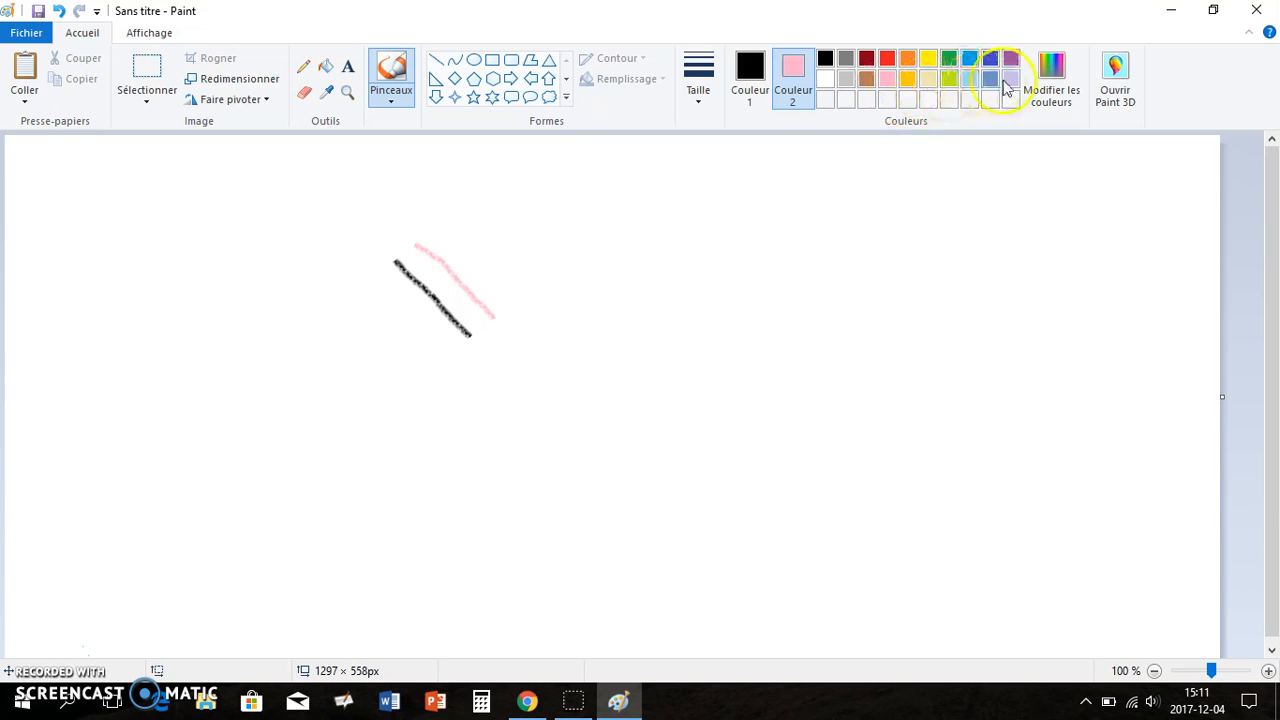
Define a custom light green (Red 196, Green 234, Blue 213) as colour 2 and paint a long curved stroke with it
{"action": "left_click", "coordinate": [1051, 96]}
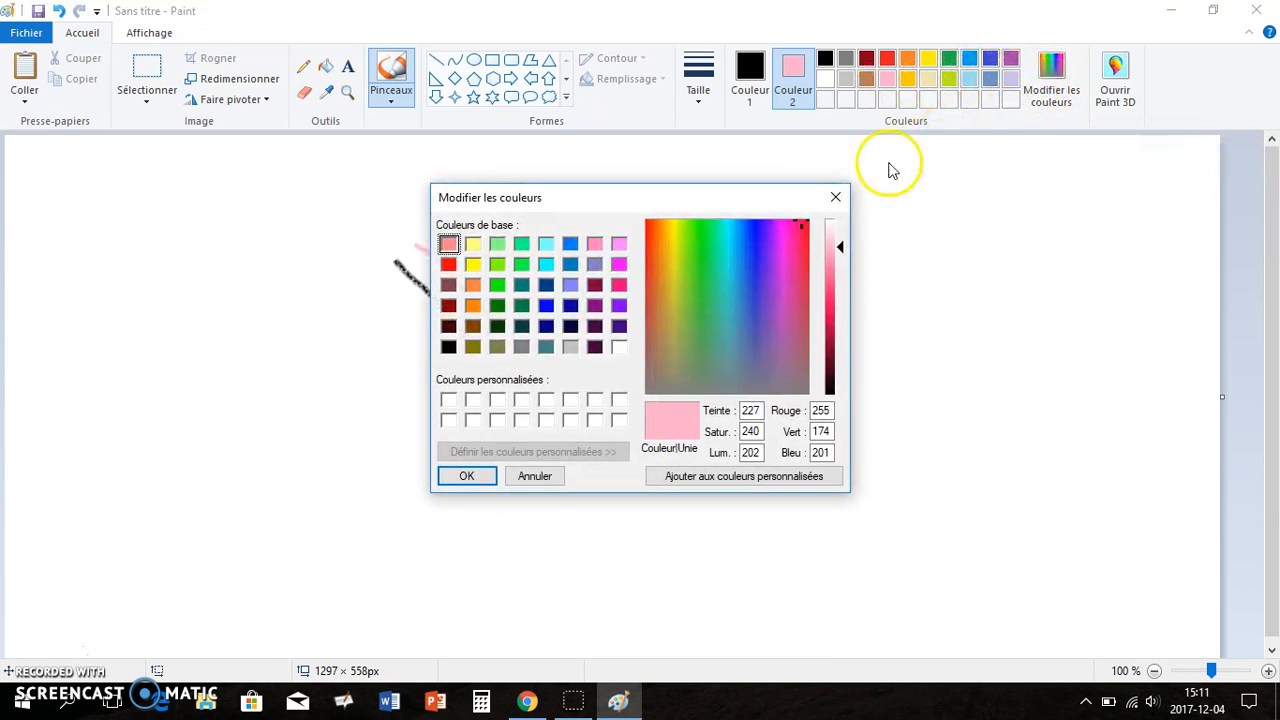
{"action": "left_click", "coordinate": [713, 313]}
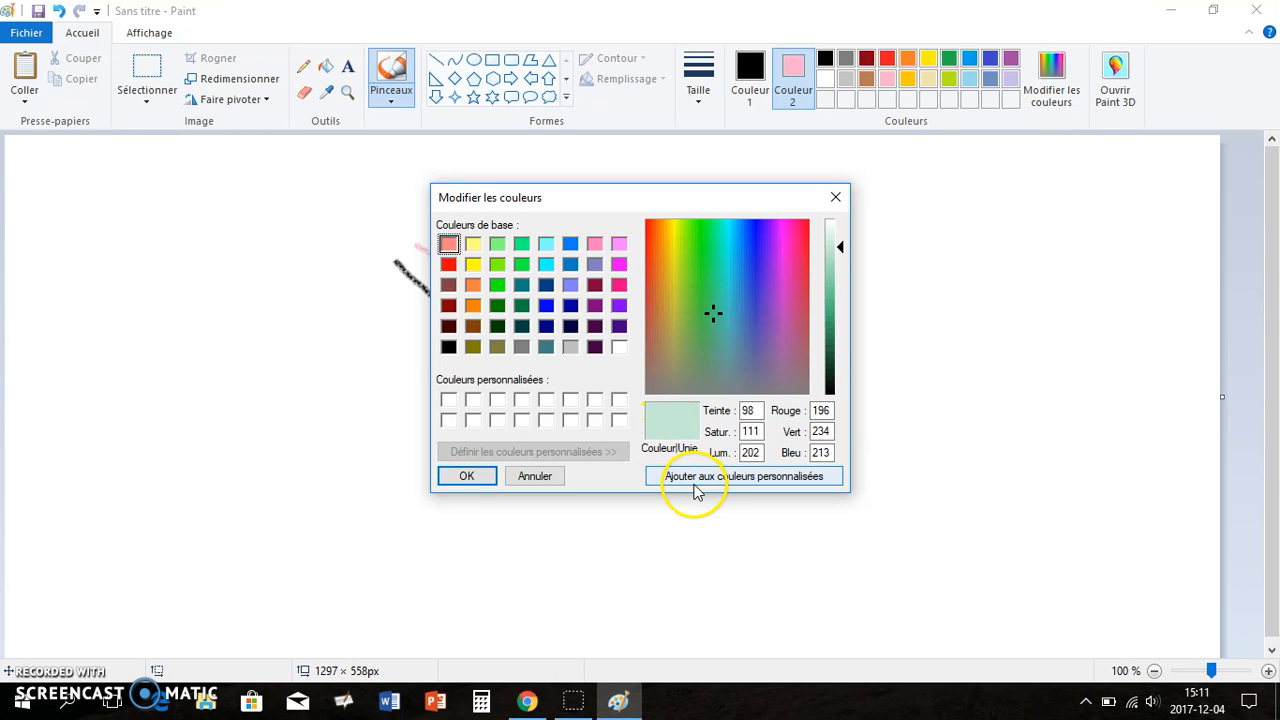
{"action": "left_click", "coordinate": [695, 478]}
{"action": "left_click", "coordinate": [449, 401]}
{"action": "left_click", "coordinate": [466, 476]}
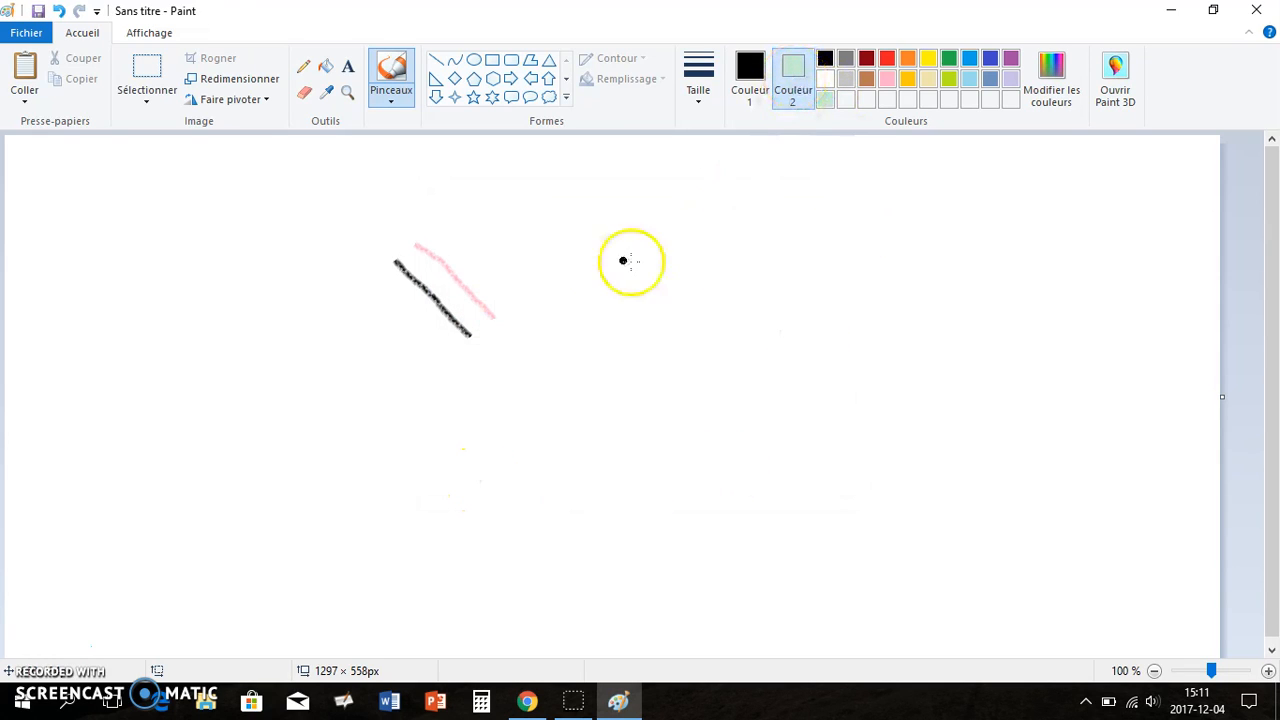
{"action": "left_click_drag", "start_coordinate": [540, 232], "coordinate": [697, 352]}
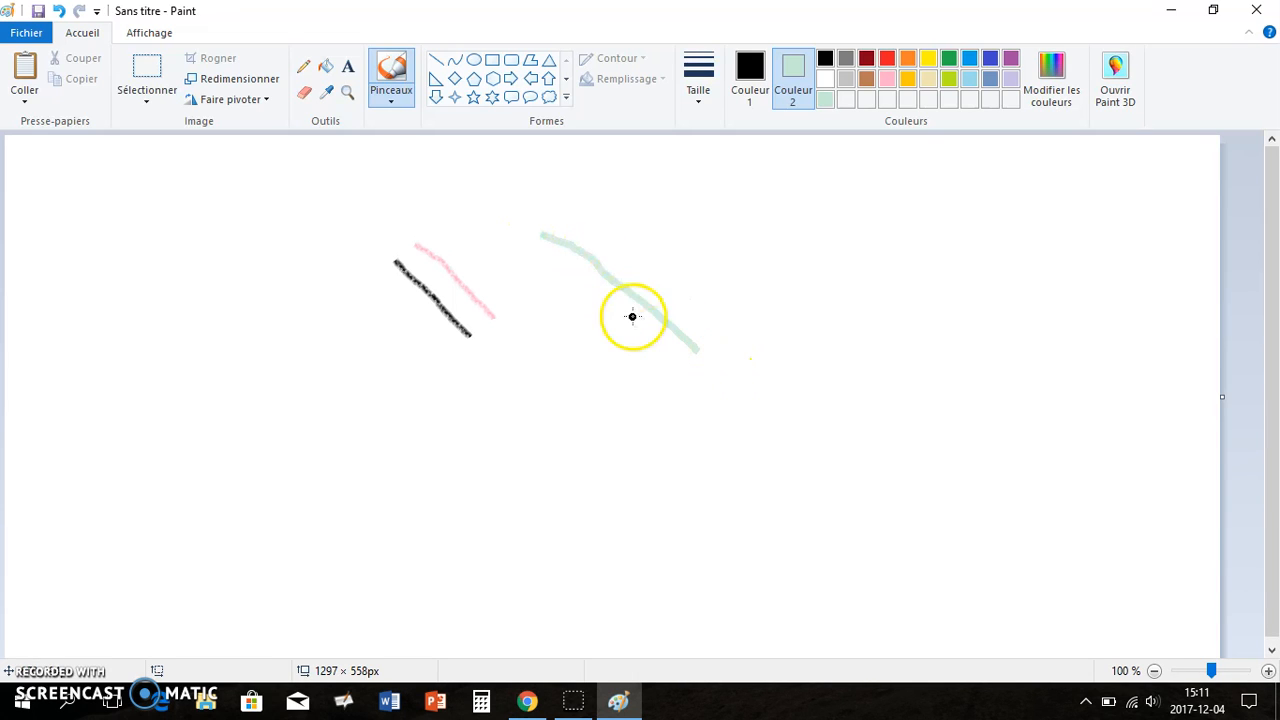
Fill the canvas background with blue using the Fill tool as colour 2
{"action": "left_click", "coordinate": [333, 68]}
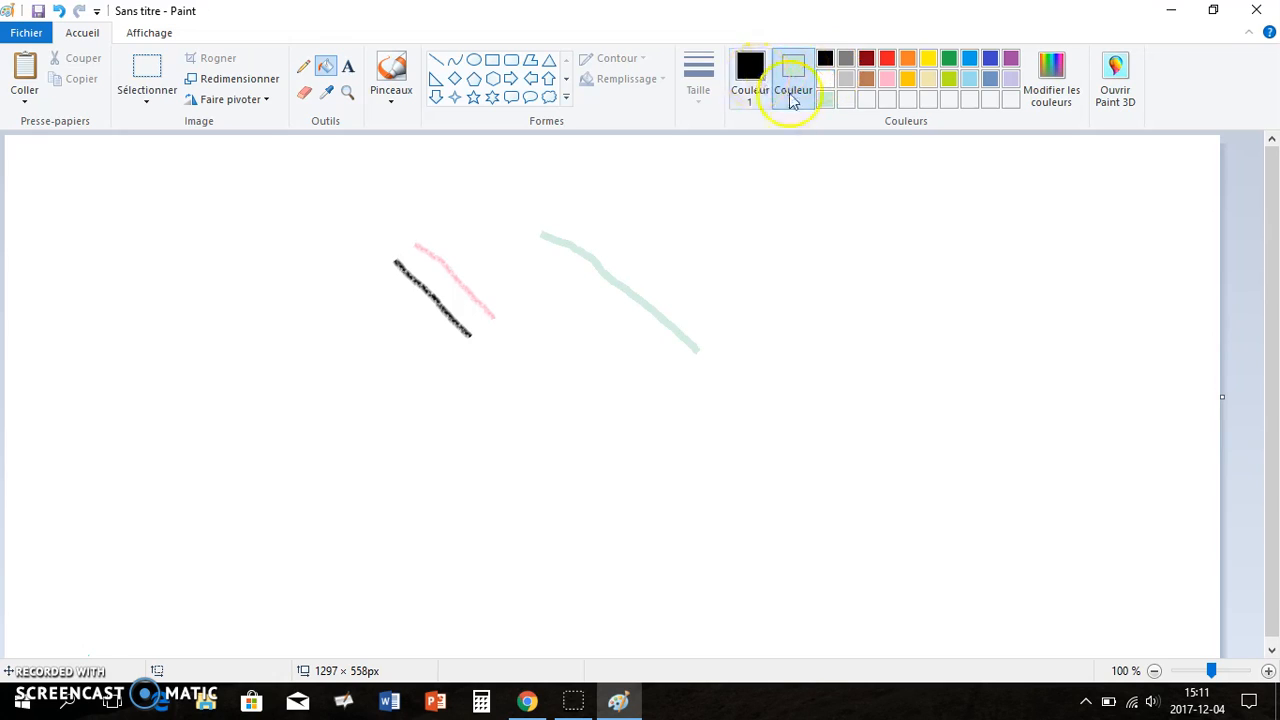
{"action": "left_click", "coordinate": [971, 58]}
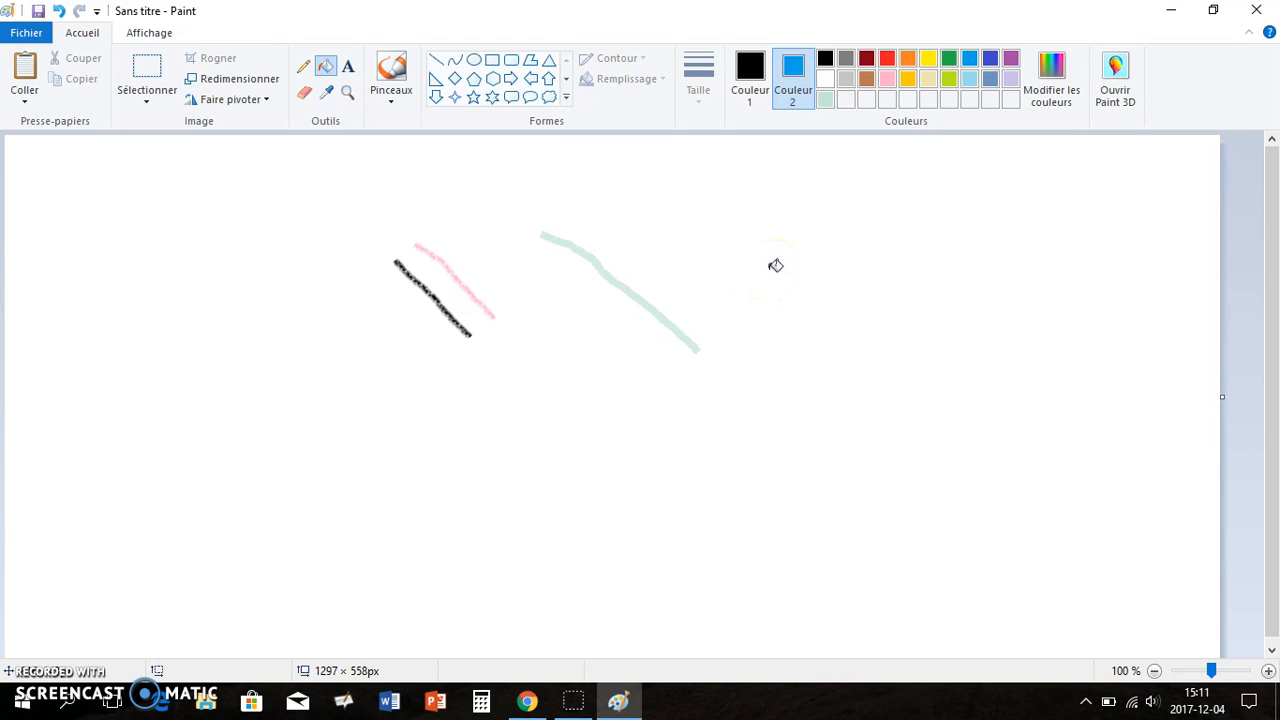
{"action": "right_click", "coordinate": [775, 265]}
Set colour 1 to yellow and fill the canvas background with it
{"action": "left_click", "coordinate": [750, 70]}
{"action": "left_click", "coordinate": [933, 58]}
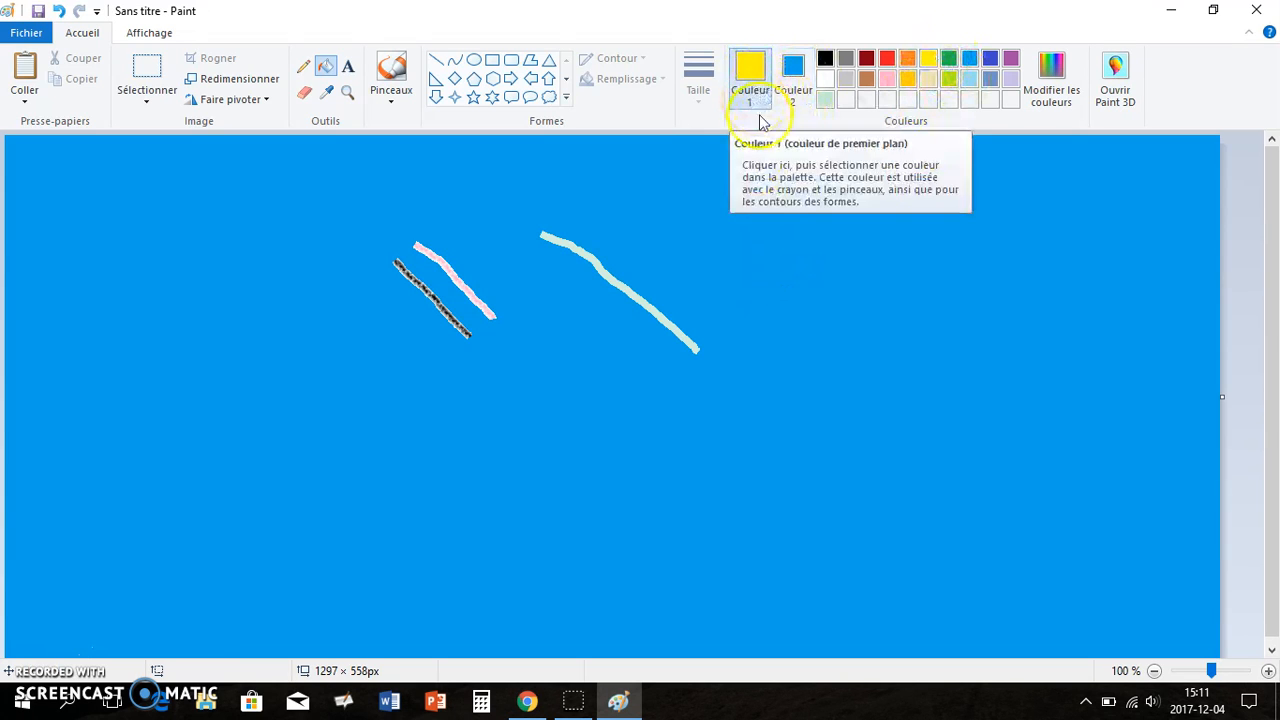
{"action": "left_click", "coordinate": [816, 309]}
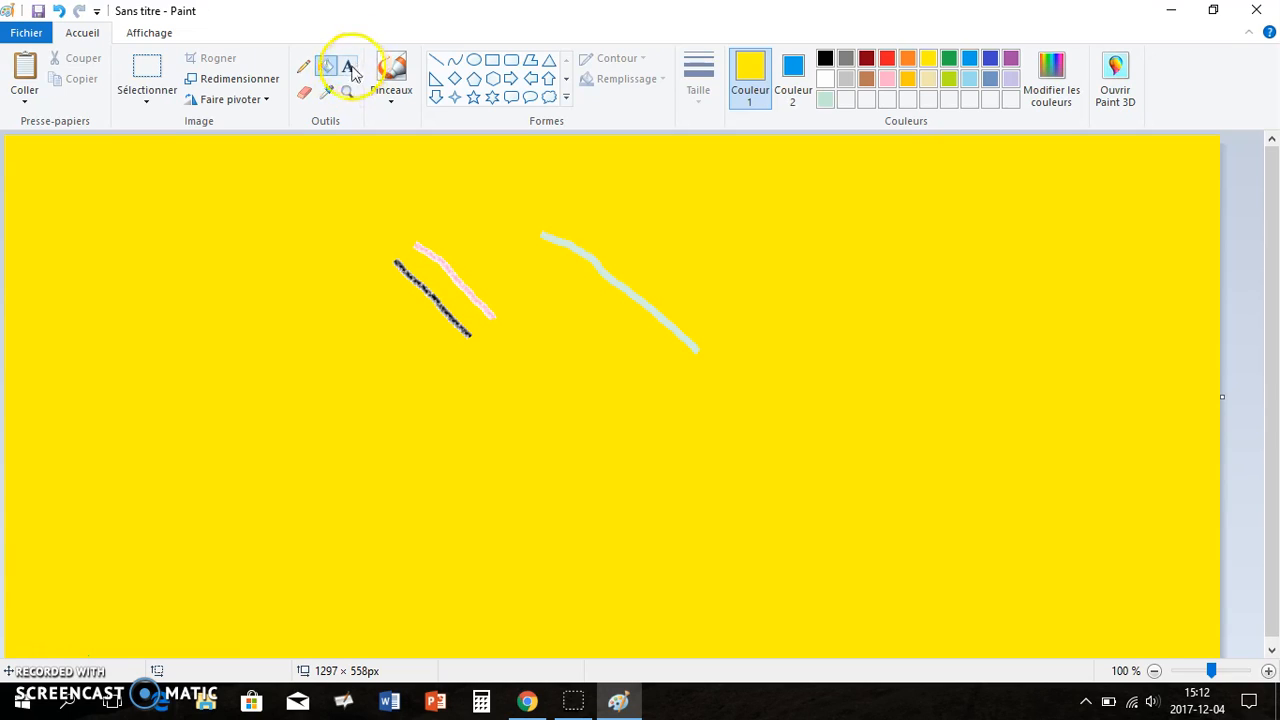
Select the Eraser, set colour 2 to yellow to match the background, and undo the last erase stroke
{"action": "left_click", "coordinate": [302, 96]}
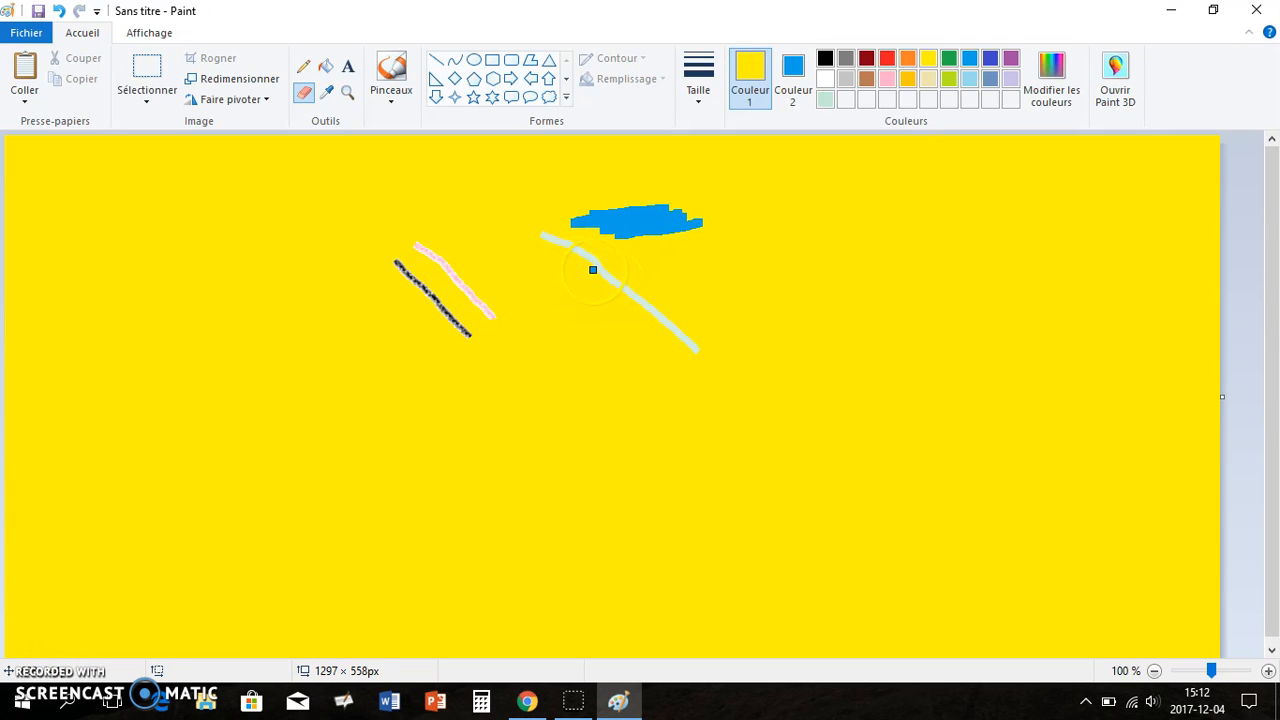
{"action": "left_click", "coordinate": [793, 88]}
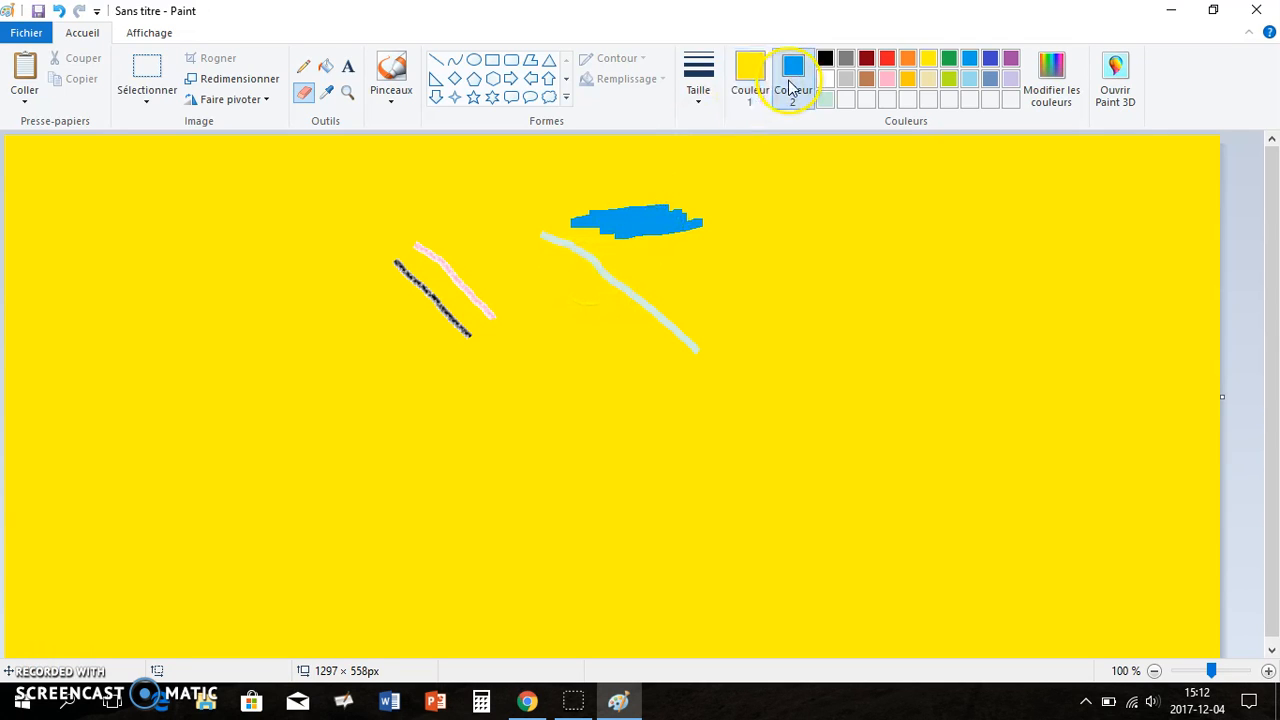
{"action": "left_click", "coordinate": [928, 58]}
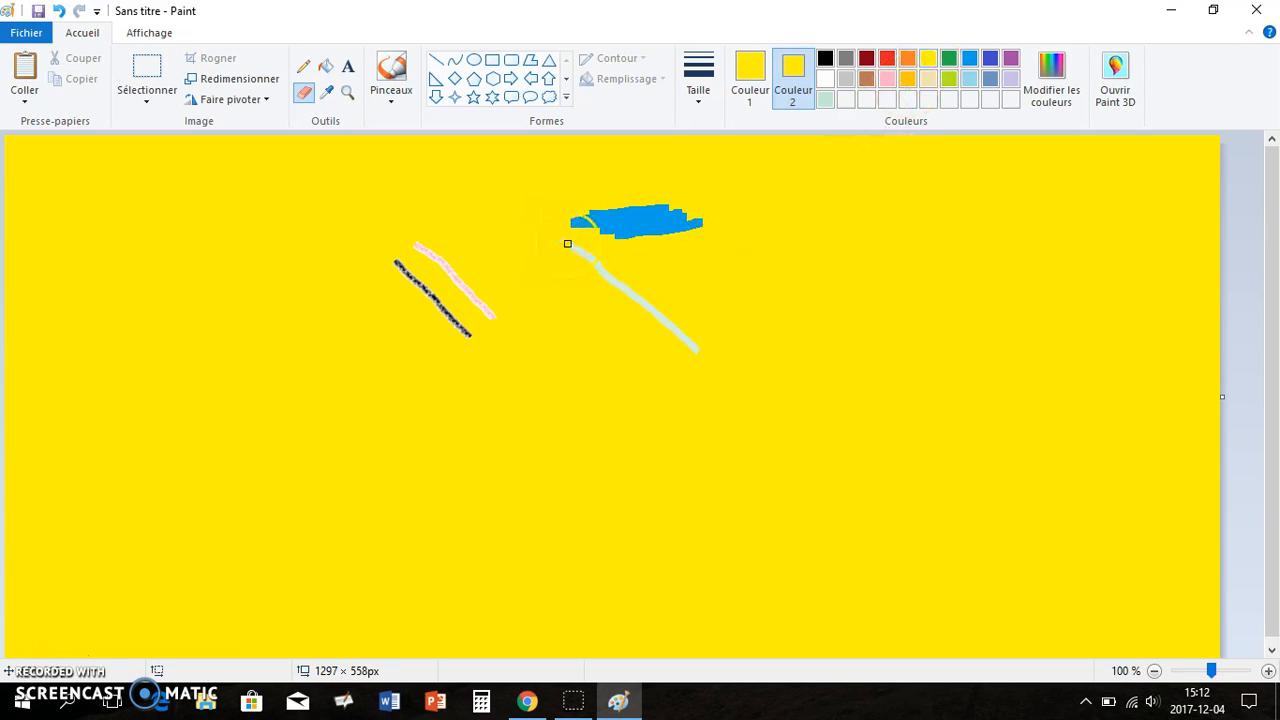
{"action": "key", "text": "ctrl+z"}
{"action": "left_click", "coordinate": [308, 100]}
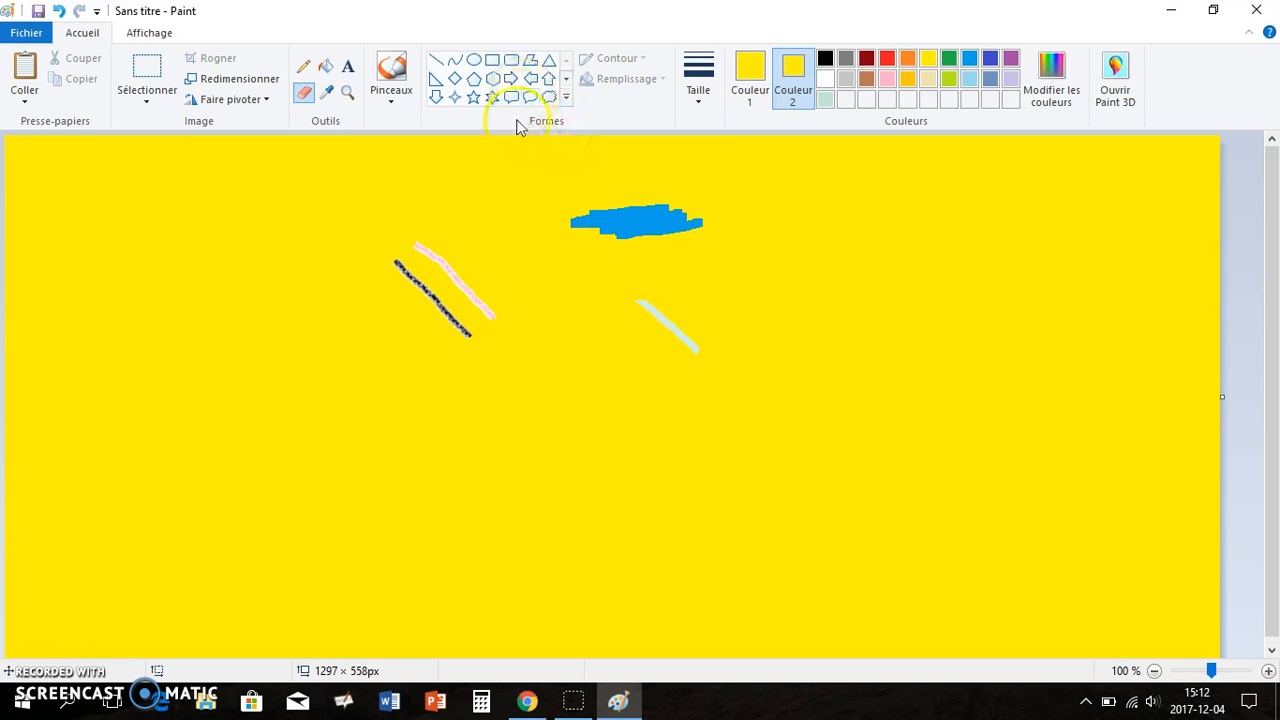
Select the heart shape and set both its outline and fill to solid colour
{"action": "left_click", "coordinate": [565, 102]}
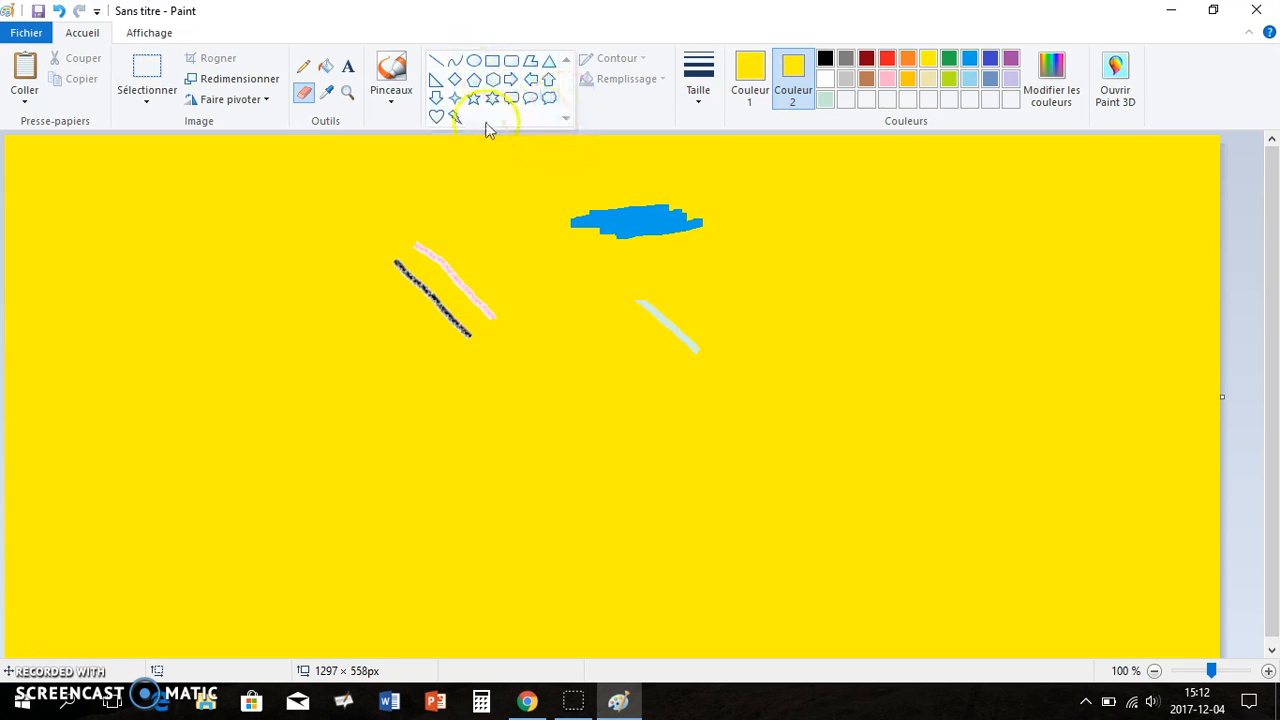
{"action": "left_click", "coordinate": [436, 118]}
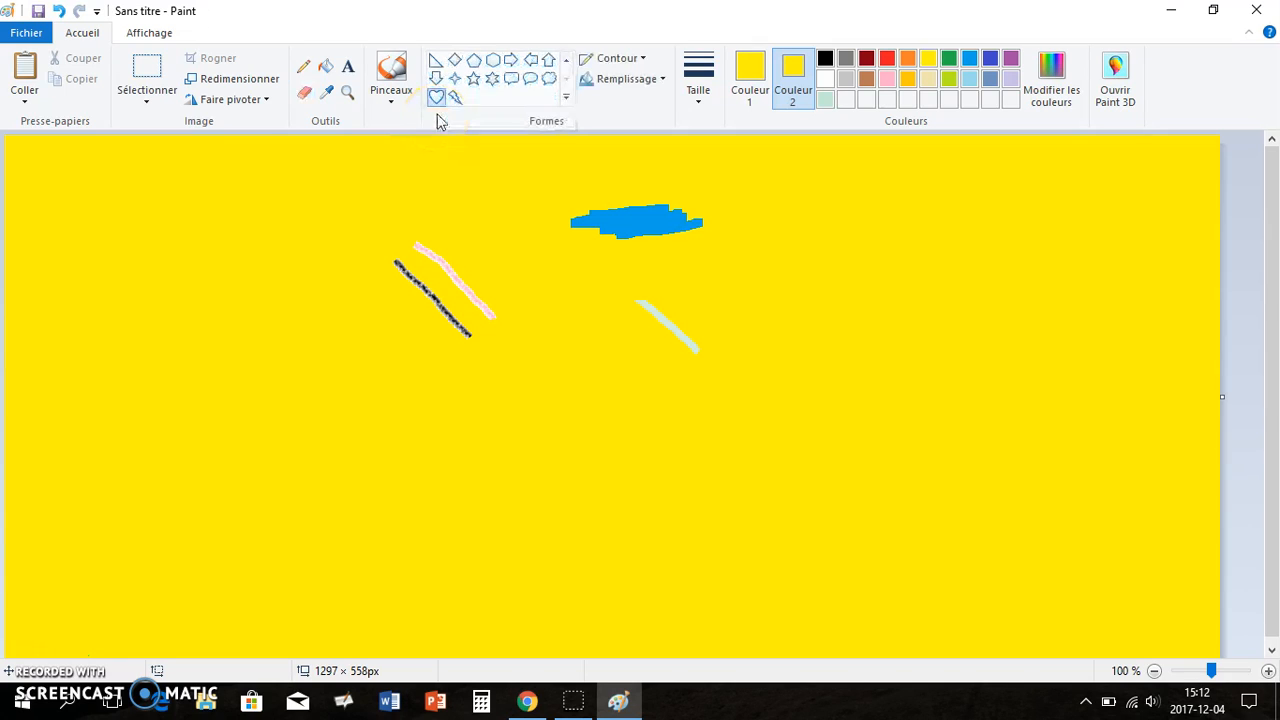
{"action": "left_click", "coordinate": [643, 62]}
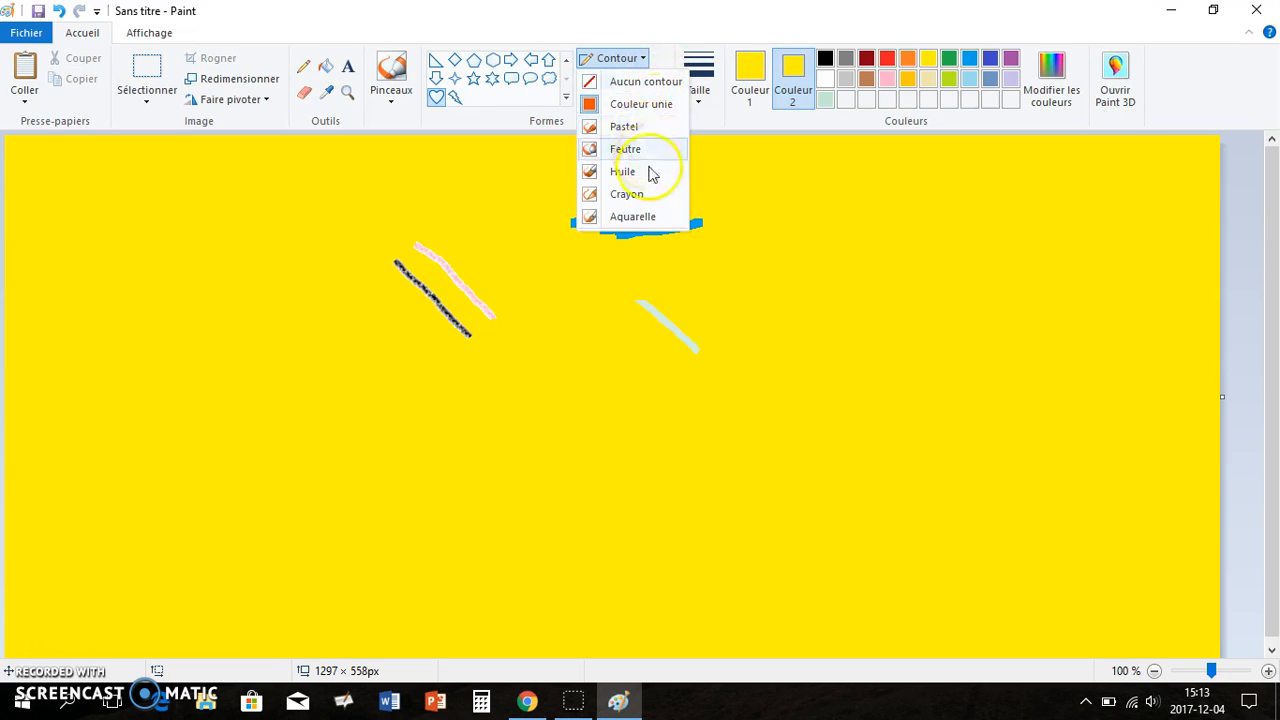
{"action": "left_click", "coordinate": [640, 108]}
{"action": "left_click", "coordinate": [638, 80]}
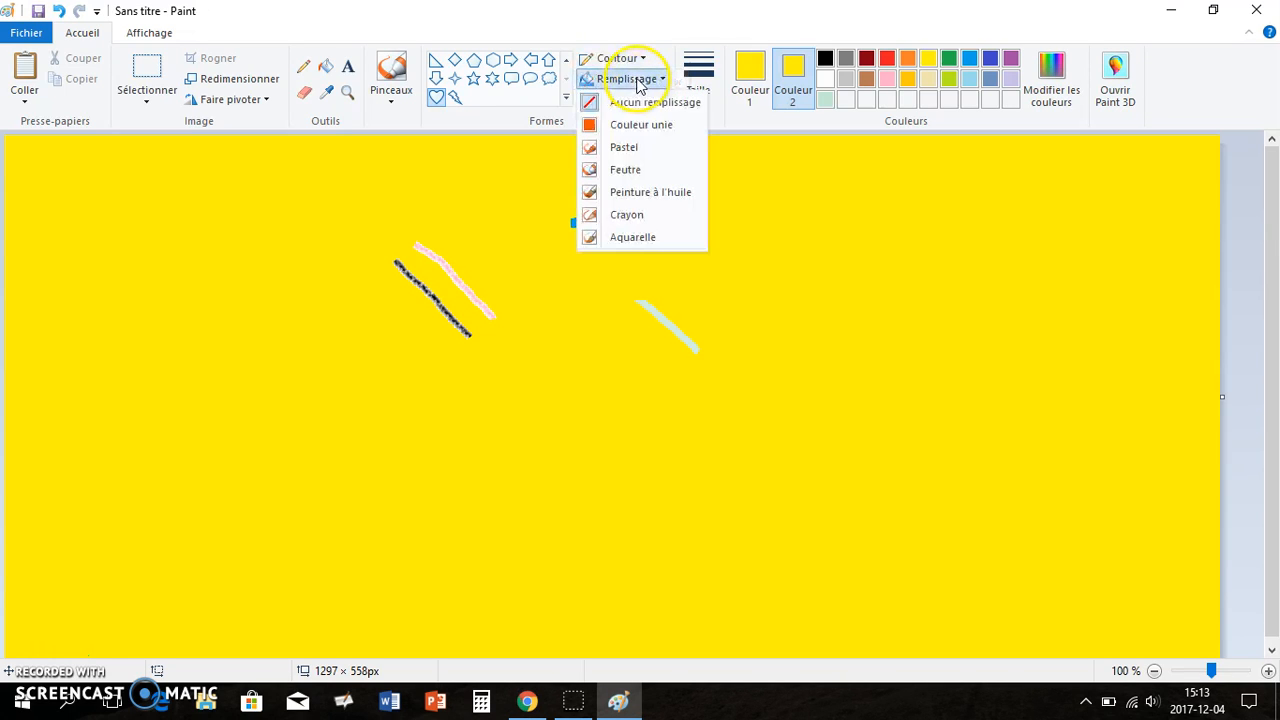
{"action": "left_click", "coordinate": [653, 127]}
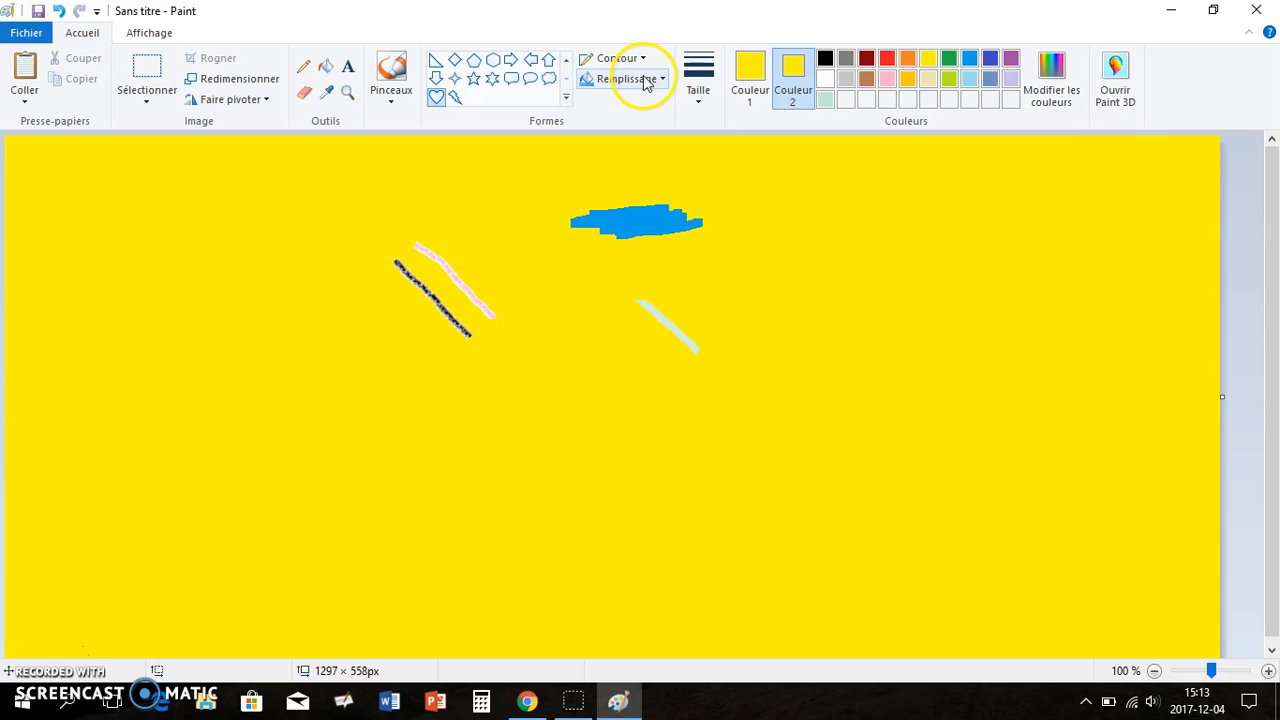
Draw a heart about 274 × 210 px with the thickest outline, black outline colour and red fill colour
{"action": "left_click", "coordinate": [705, 100]}
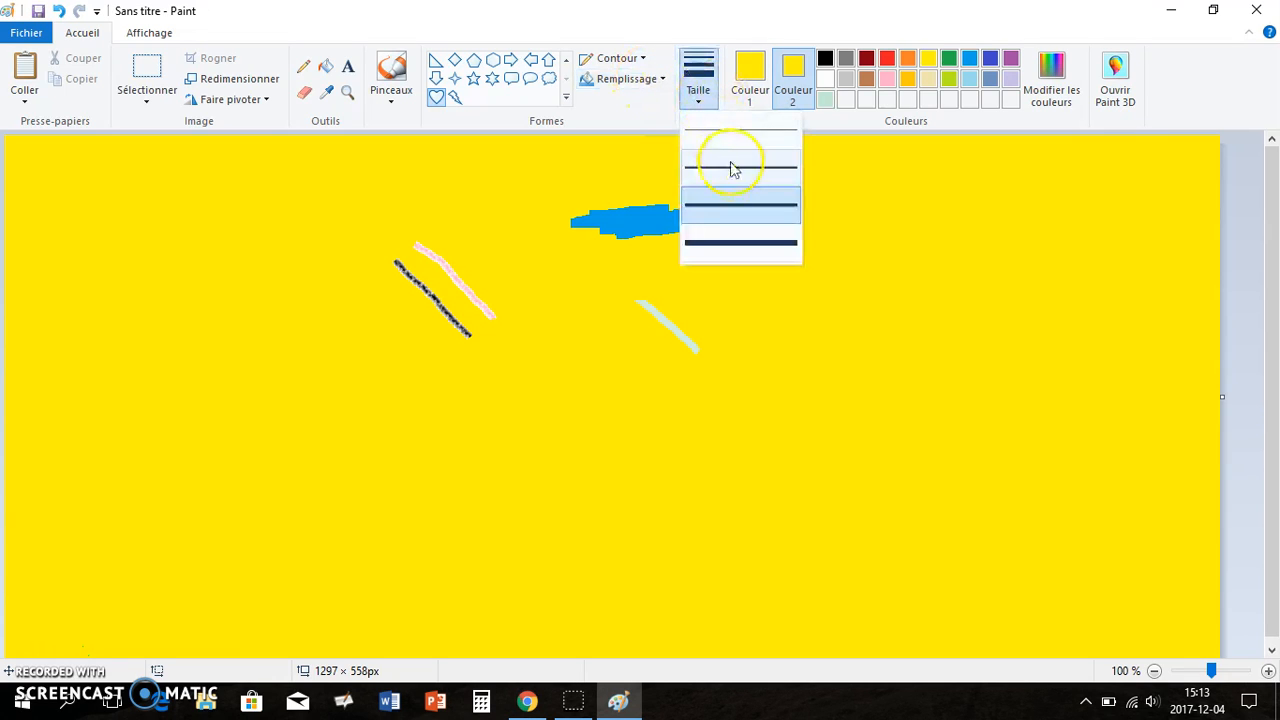
{"action": "left_click", "coordinate": [737, 245]}
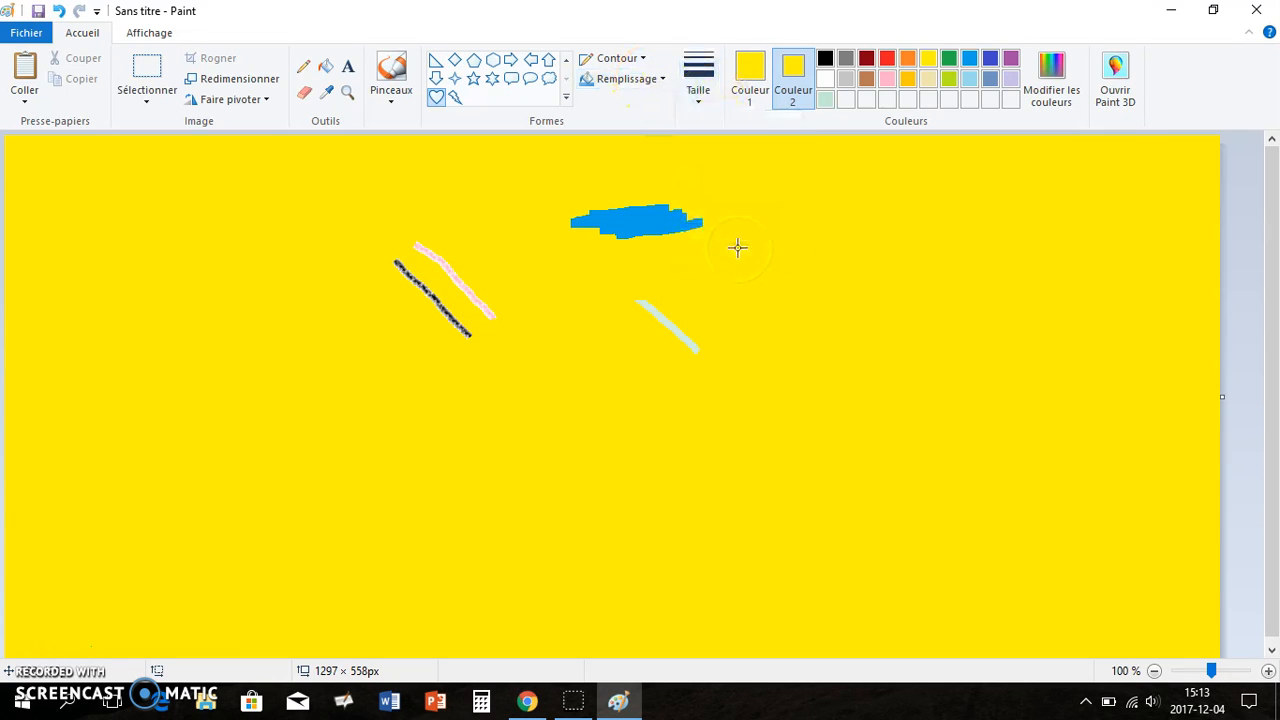
{"action": "left_click", "coordinate": [752, 99]}
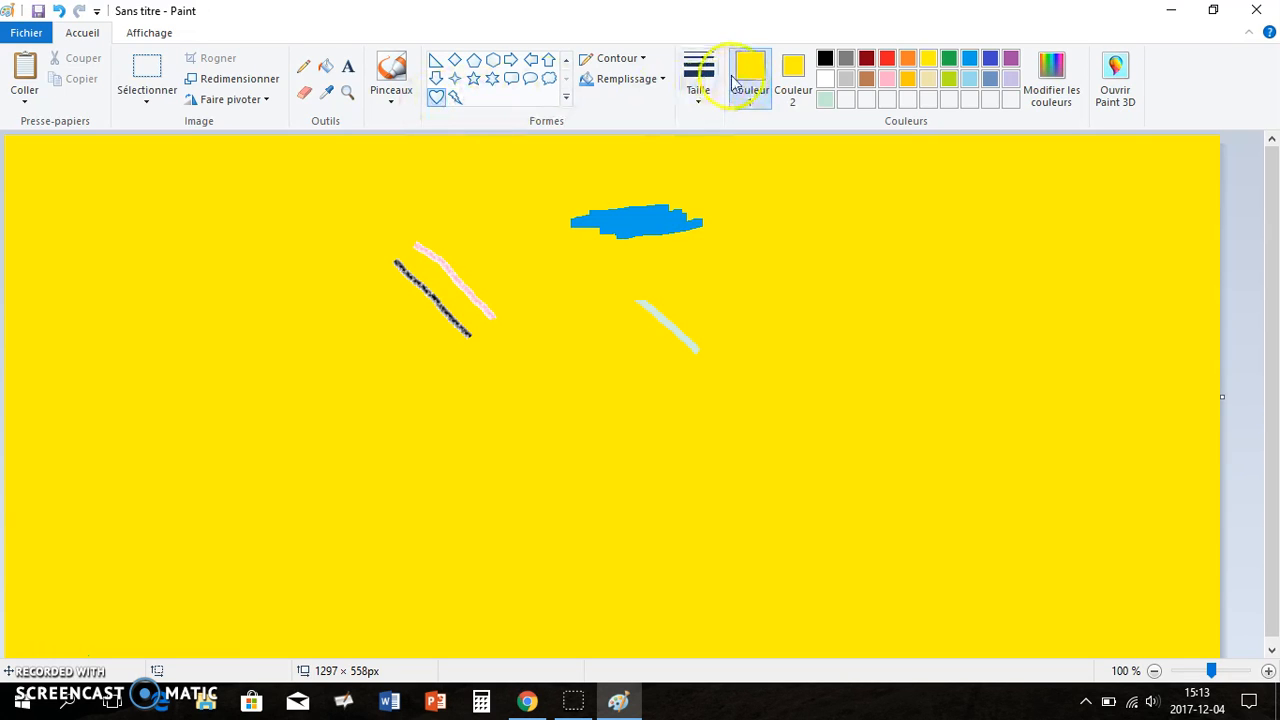
{"action": "left_click", "coordinate": [826, 62]}
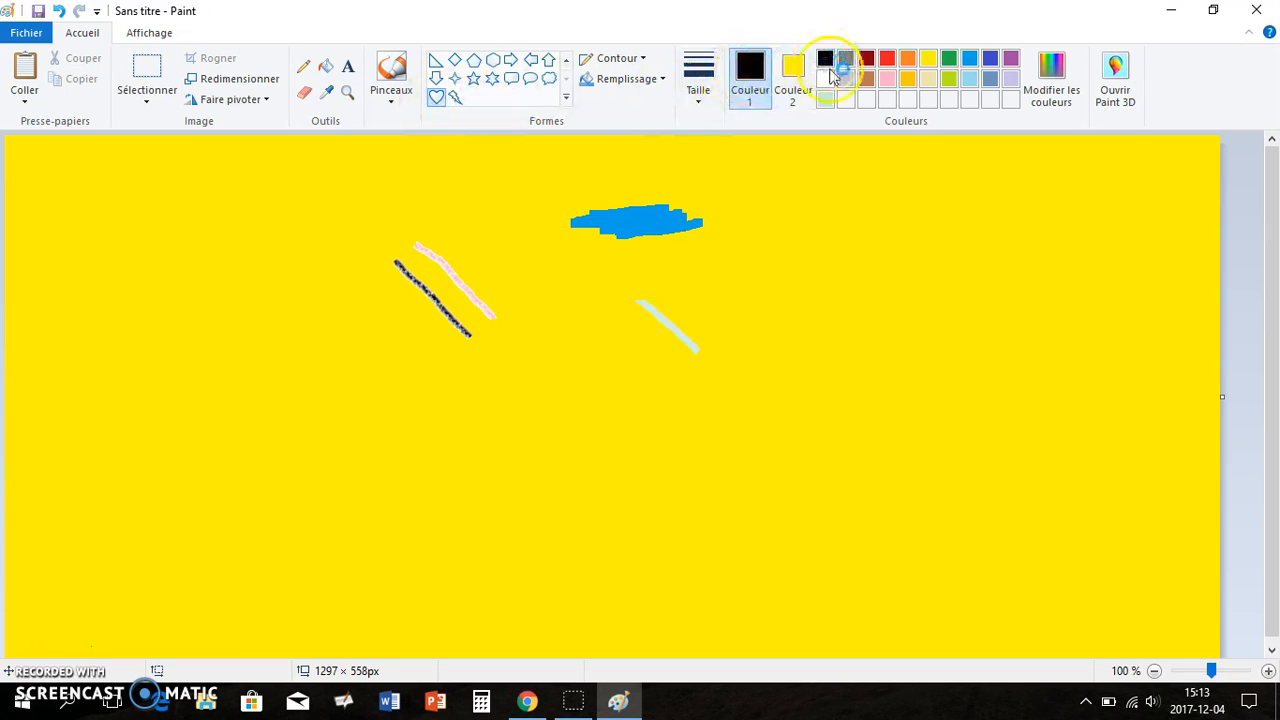
{"action": "left_click", "coordinate": [790, 80]}
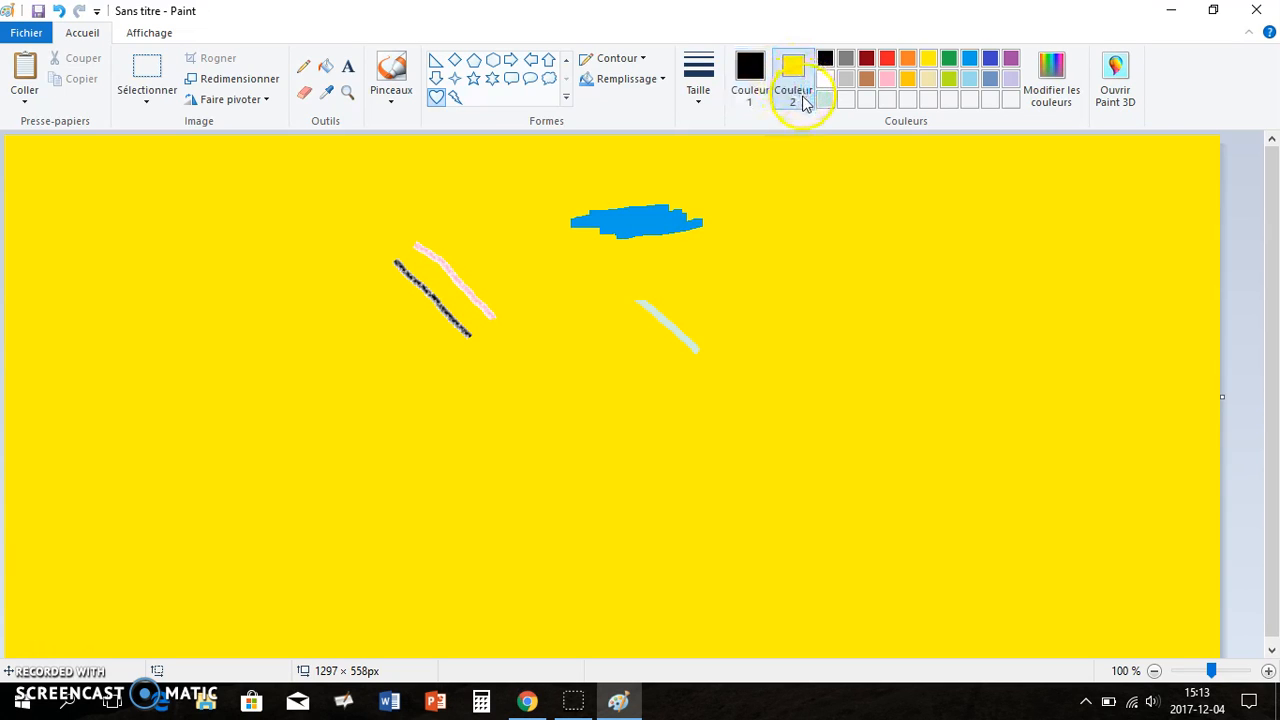
{"action": "left_click", "coordinate": [886, 62]}
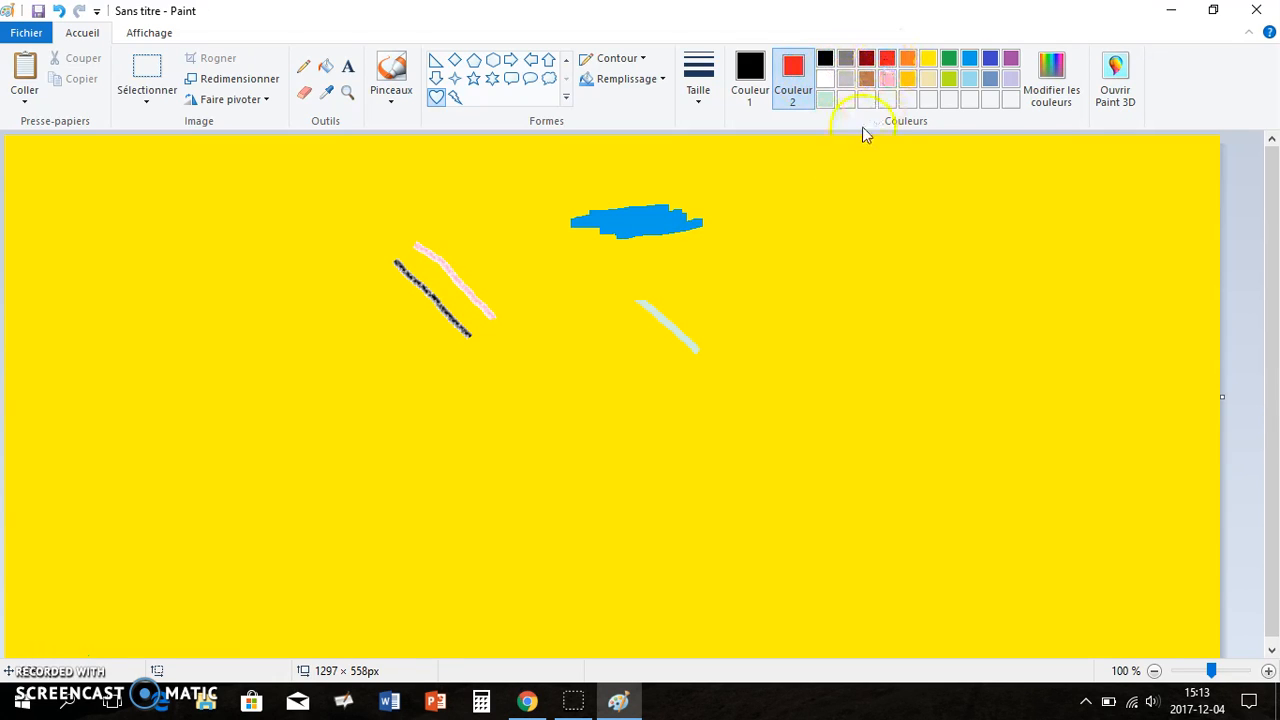
{"action": "left_click_drag", "start_coordinate": [786, 221], "coordinate": [1044, 418]}
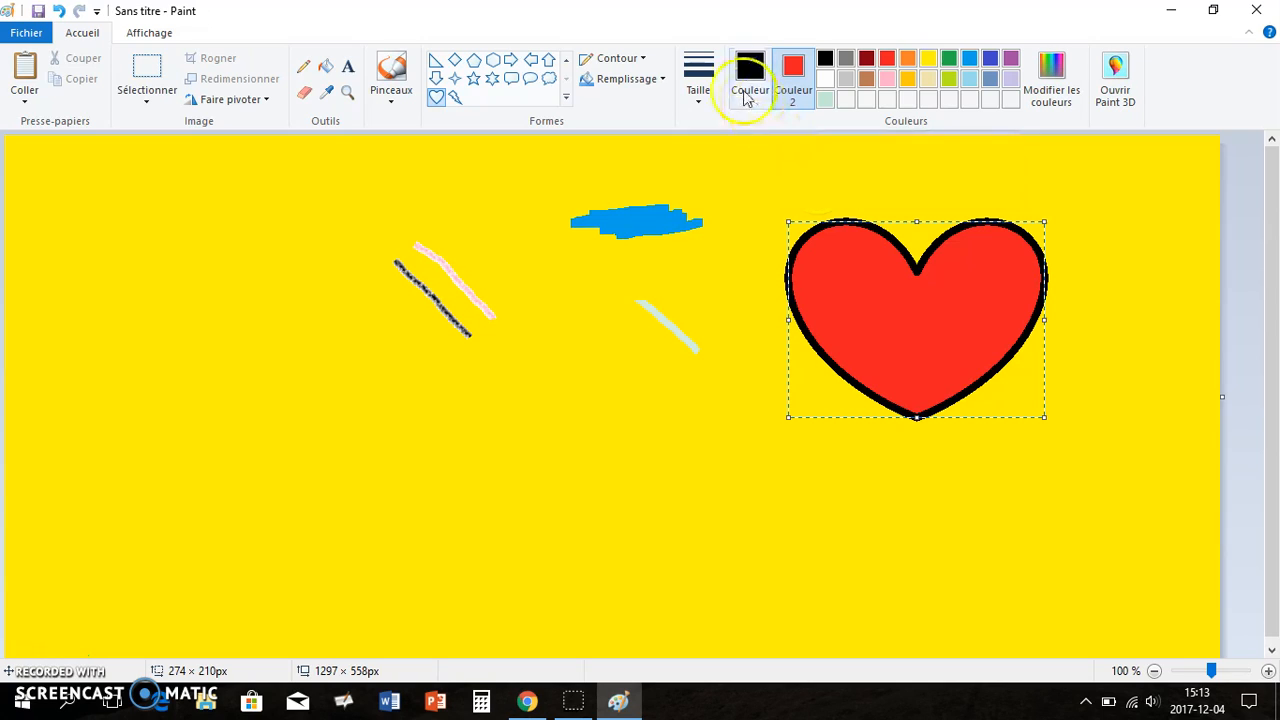
Reduce the heart's outline to the third thickness
{"action": "left_click", "coordinate": [620, 58]}
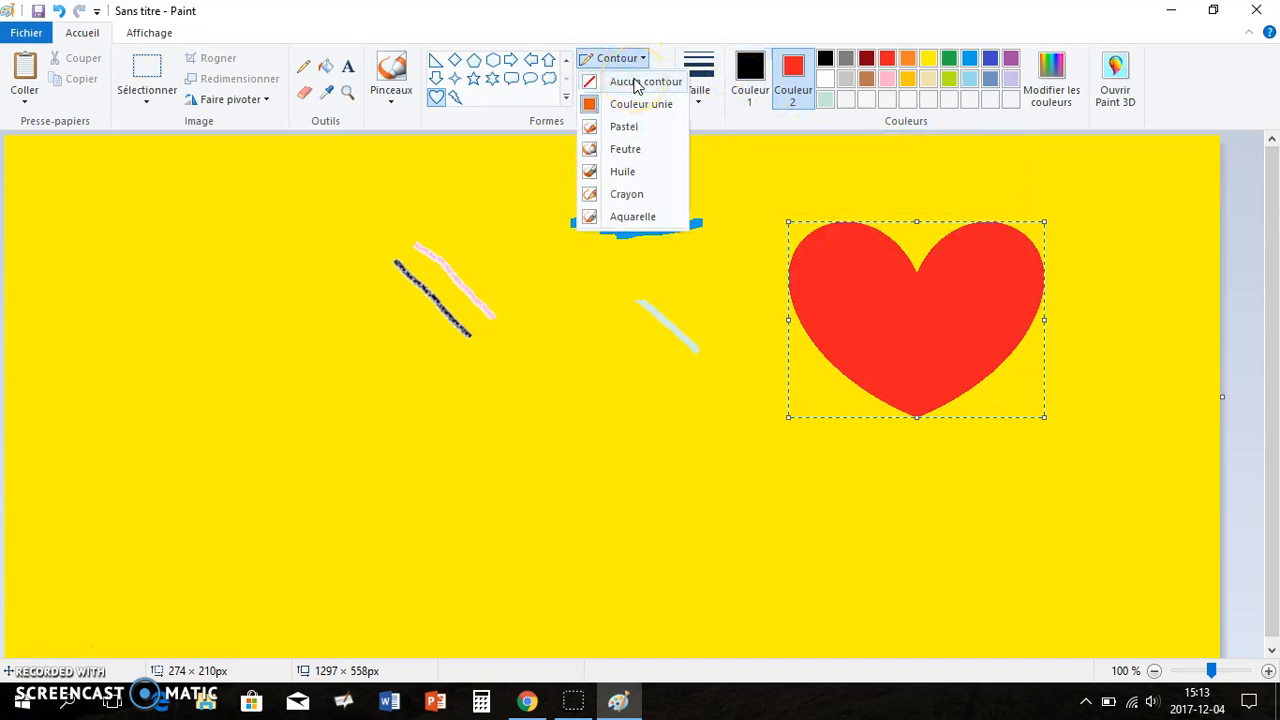
{"action": "left_click", "coordinate": [641, 56]}
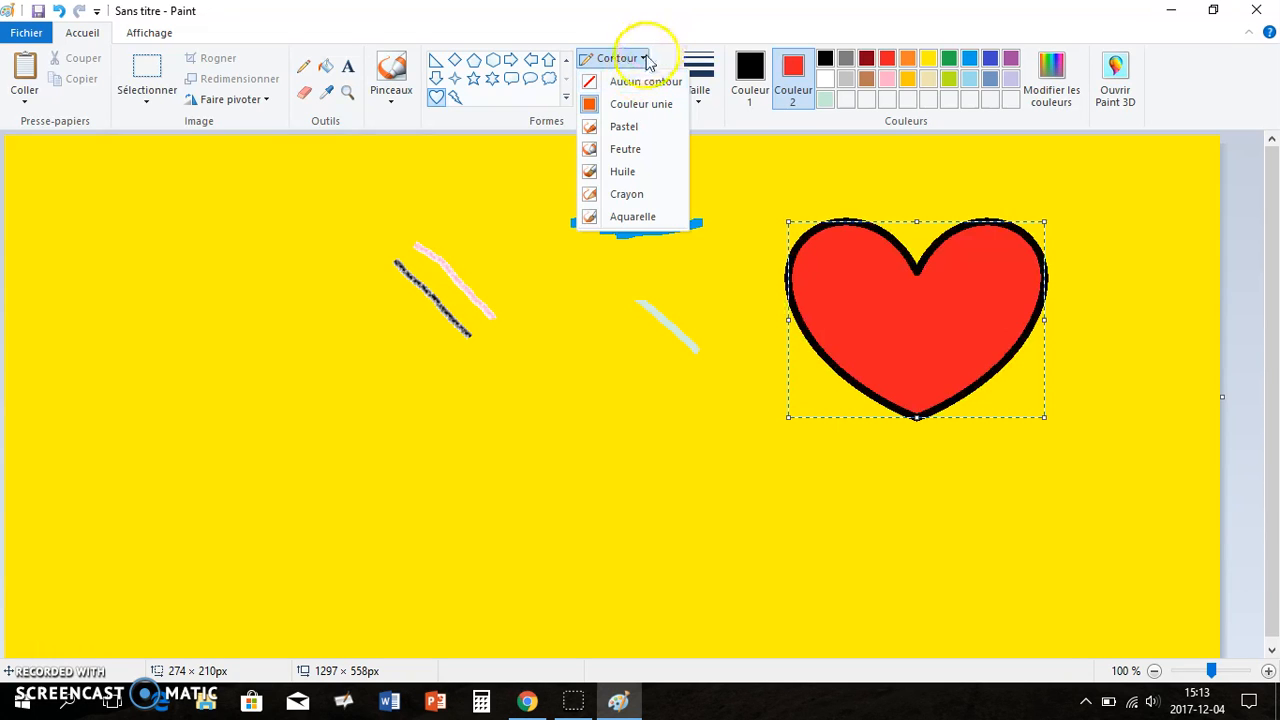
{"action": "left_click", "coordinate": [696, 72]}
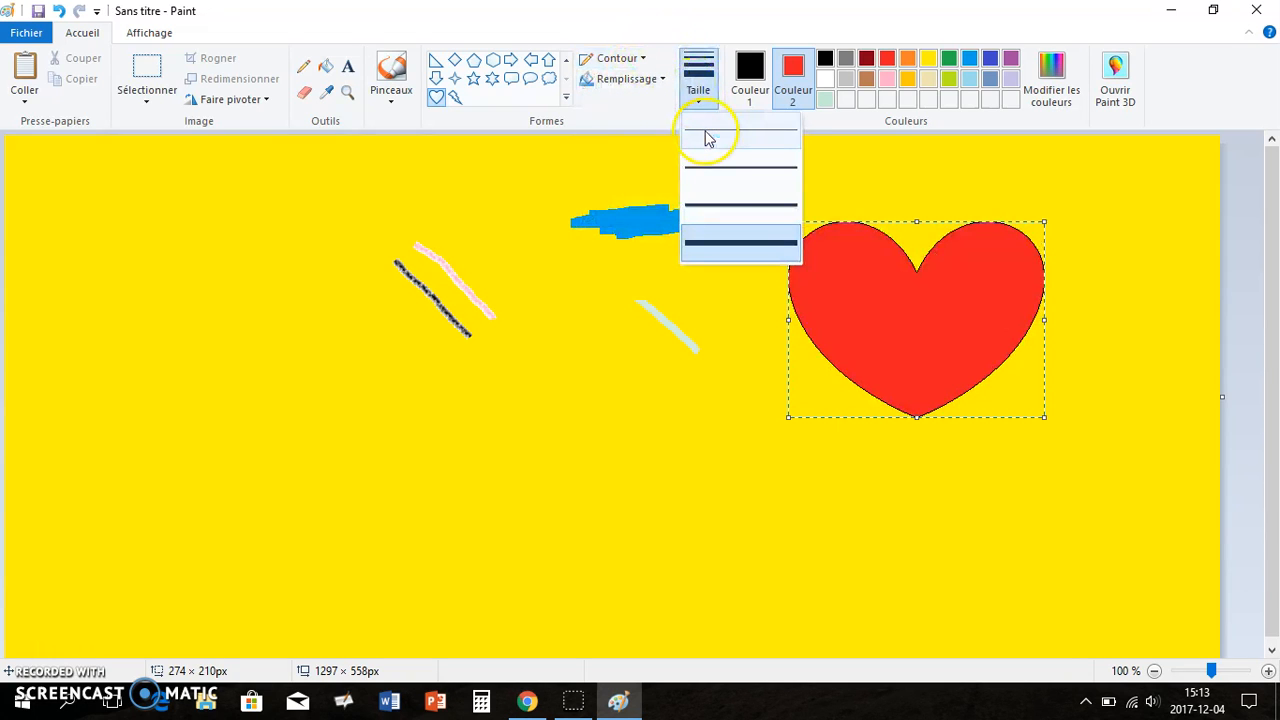
{"action": "left_click", "coordinate": [715, 205]}
Keep the heart's solid colour fill and recolour the fill gold
{"action": "left_click", "coordinate": [626, 80]}
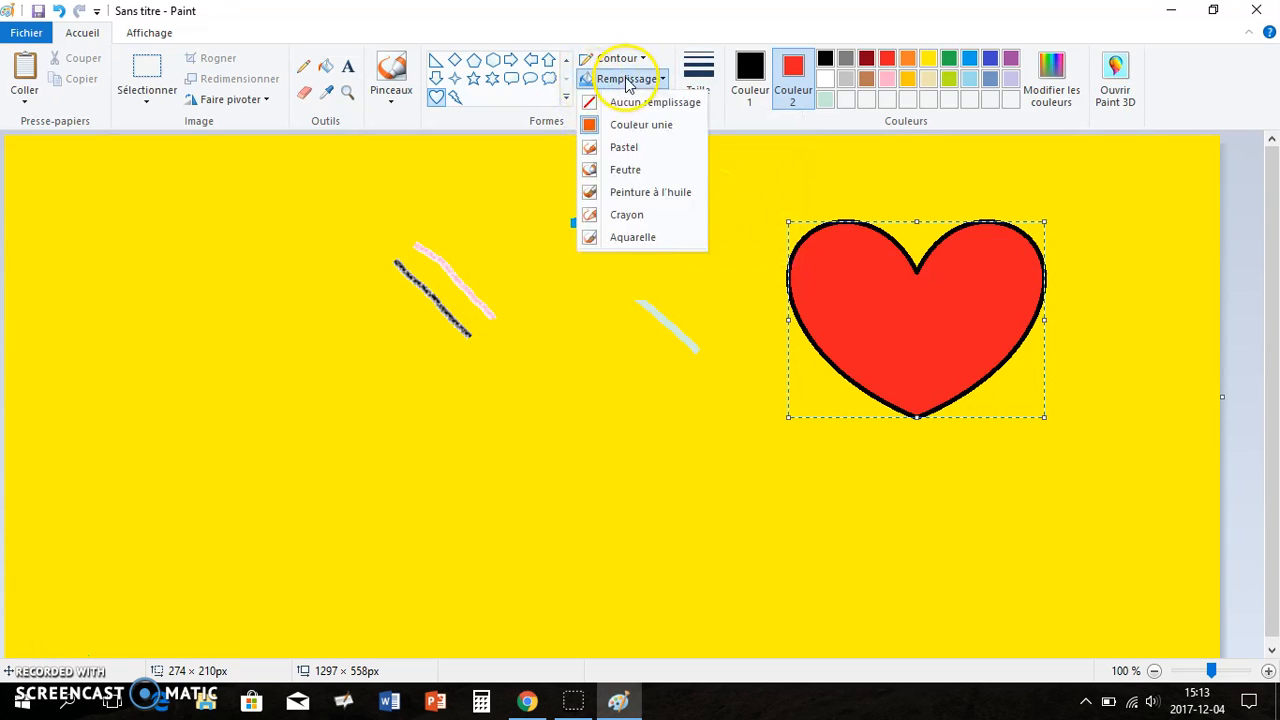
{"action": "left_click", "coordinate": [642, 125]}
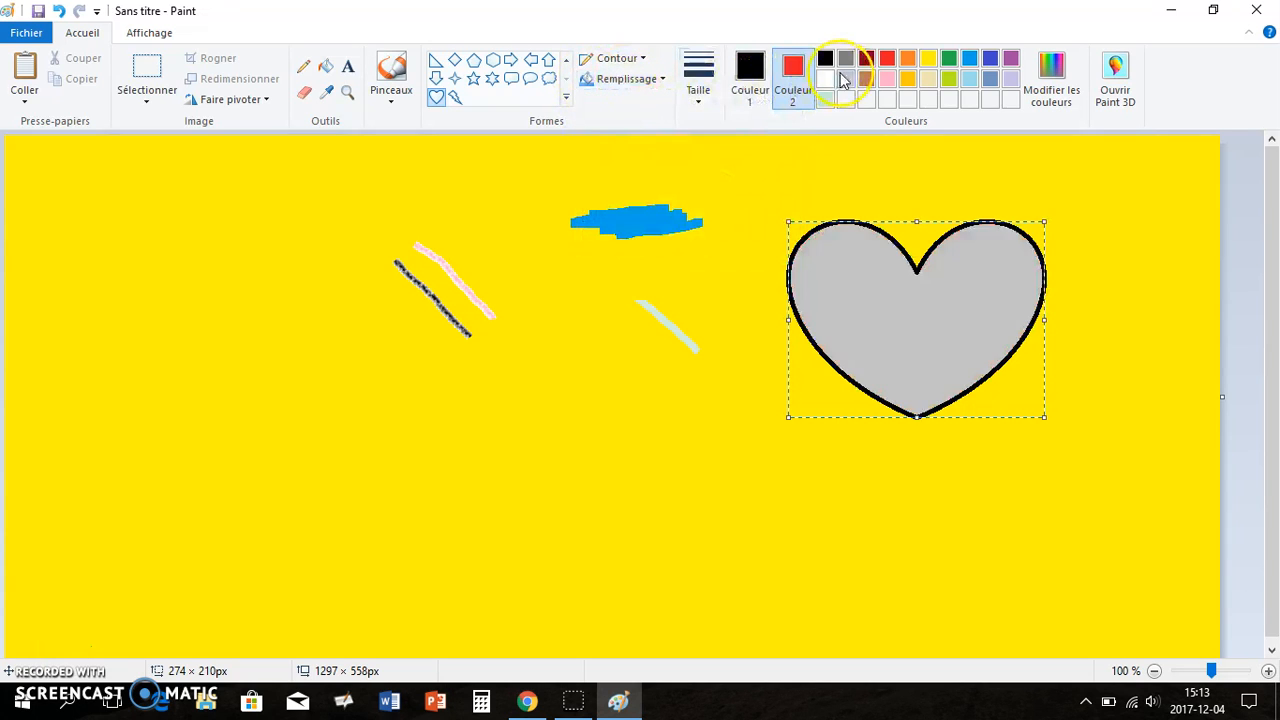
{"action": "left_click", "coordinate": [910, 80]}
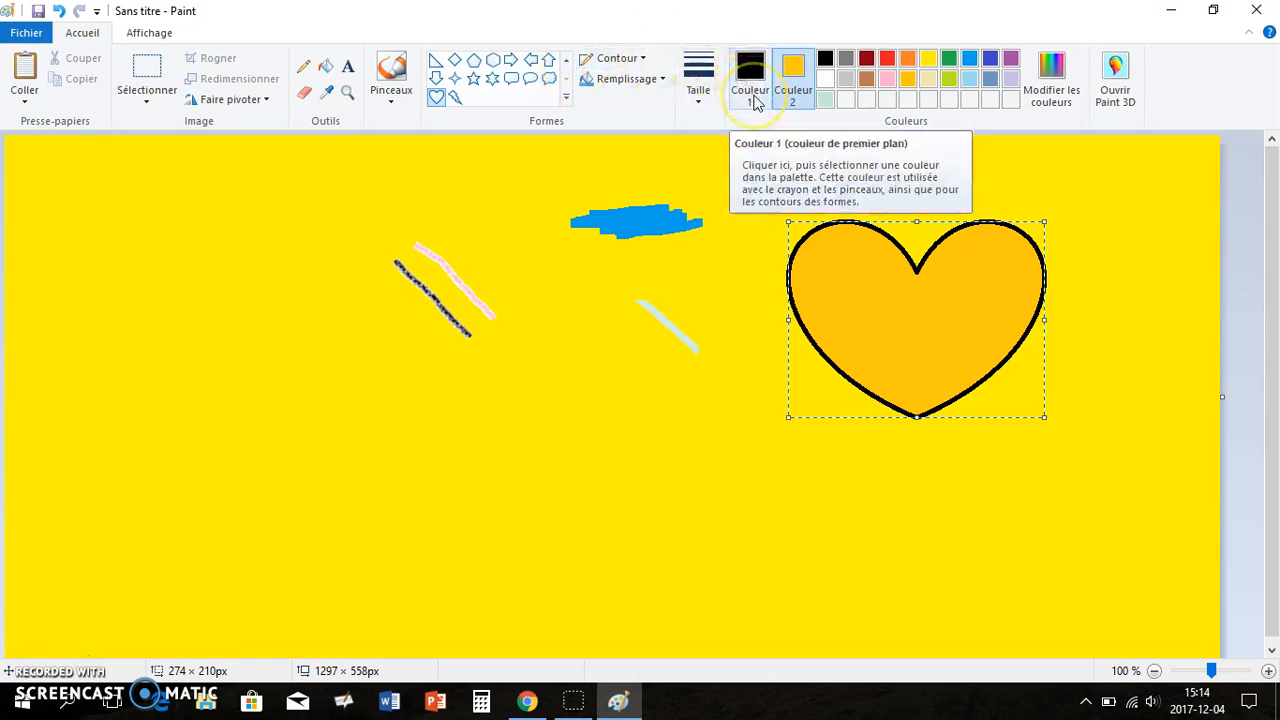
{"action": "left_click", "coordinate": [803, 89]}
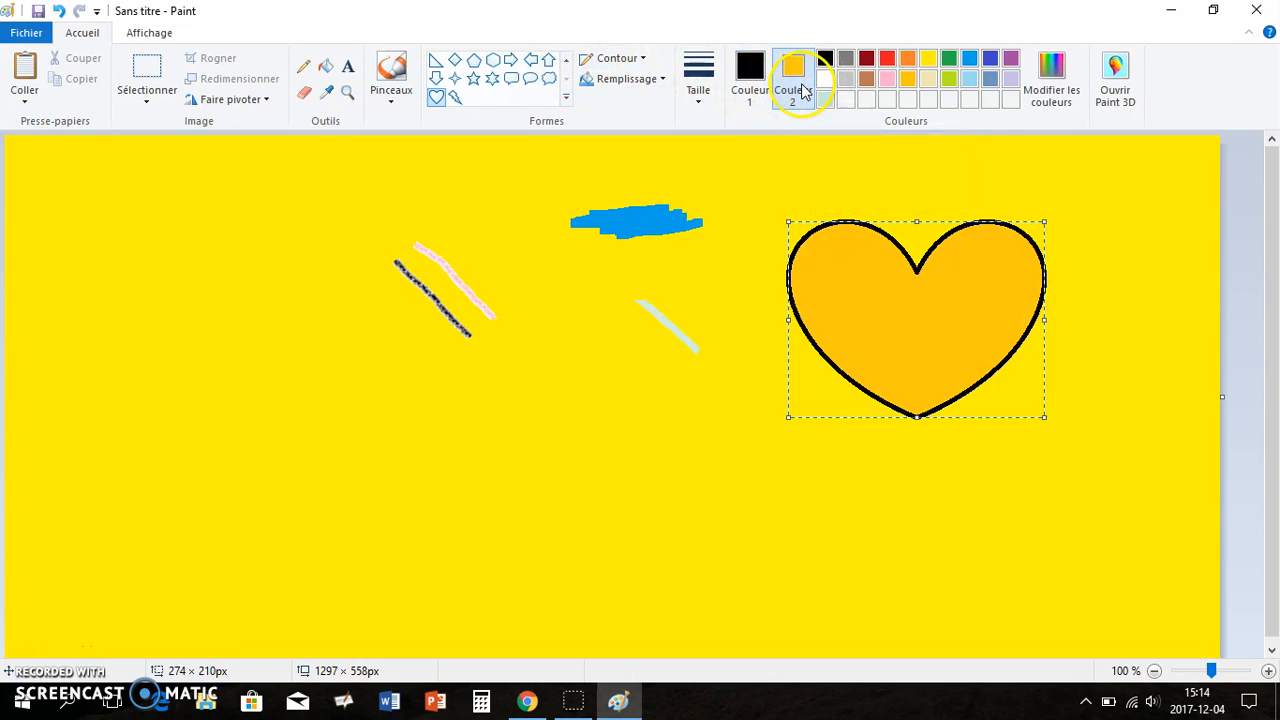
{"action": "left_click", "coordinate": [650, 79]}
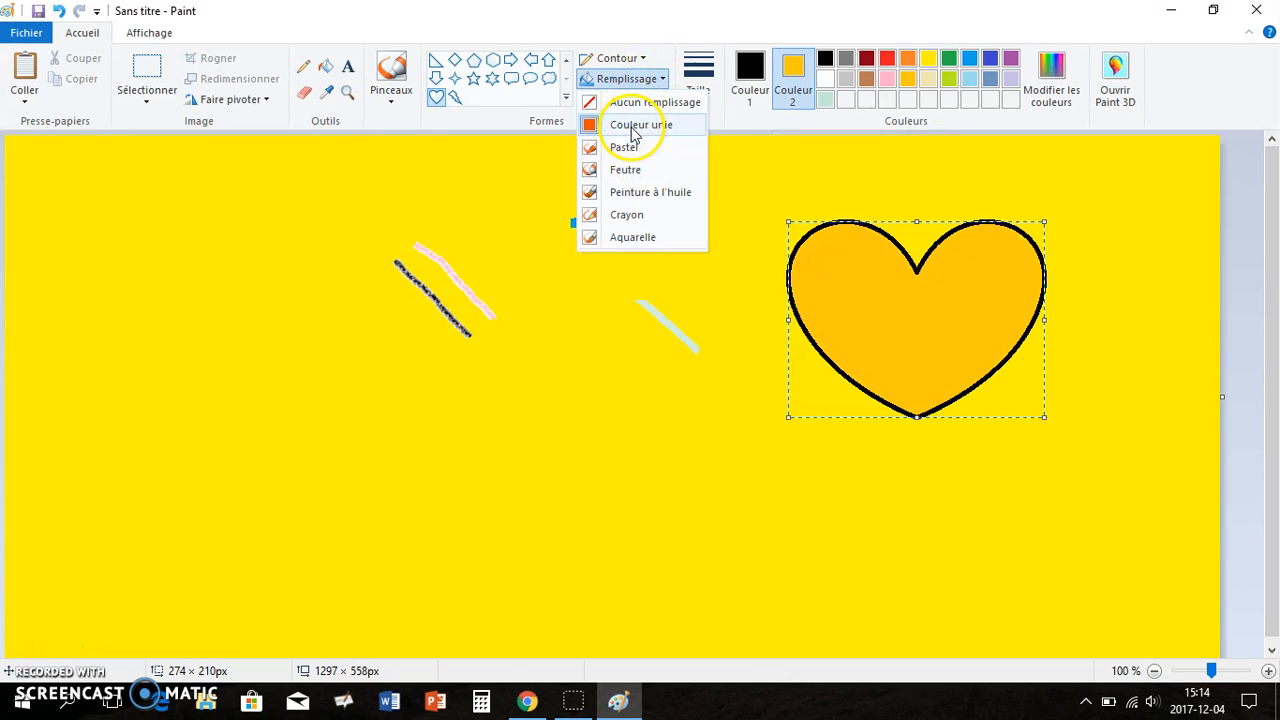
{"action": "left_click", "coordinate": [633, 128]}
{"action": "left_click", "coordinate": [651, 79]}
{"action": "left_click", "coordinate": [651, 79]}
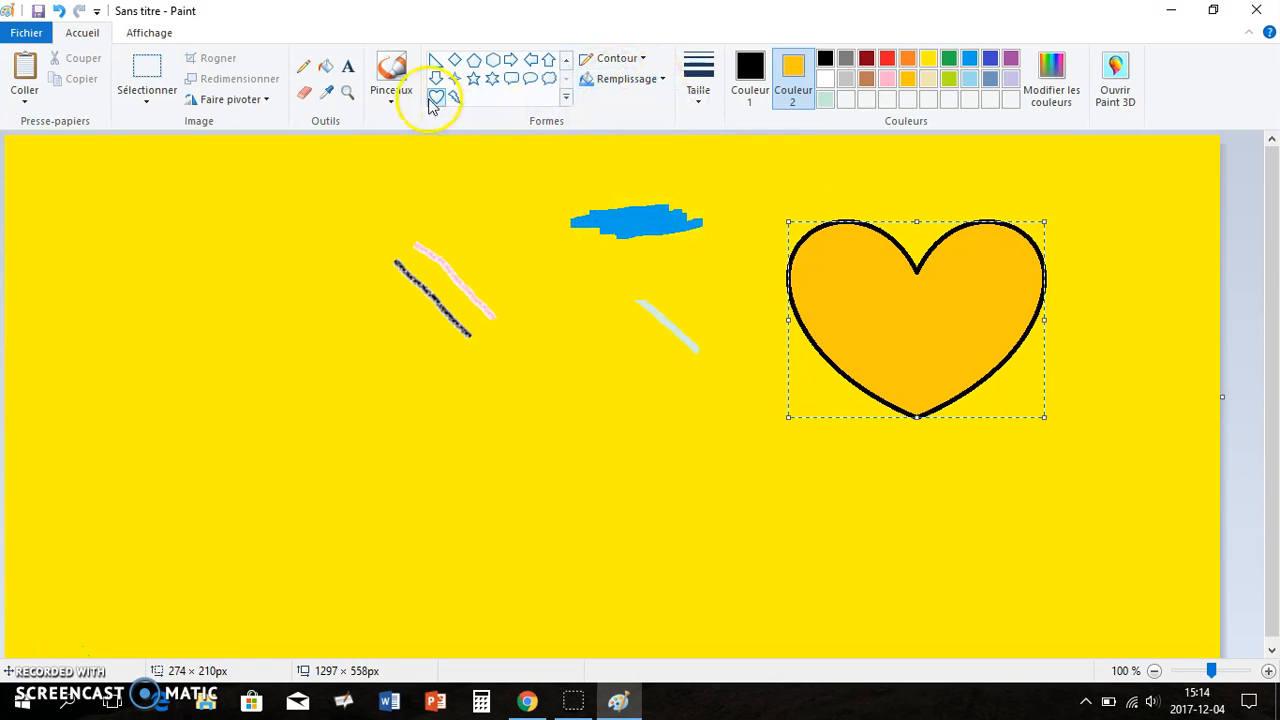
Draw a text box below the strokes with the Text tool and type a person's first name
{"action": "left_click", "coordinate": [349, 72]}
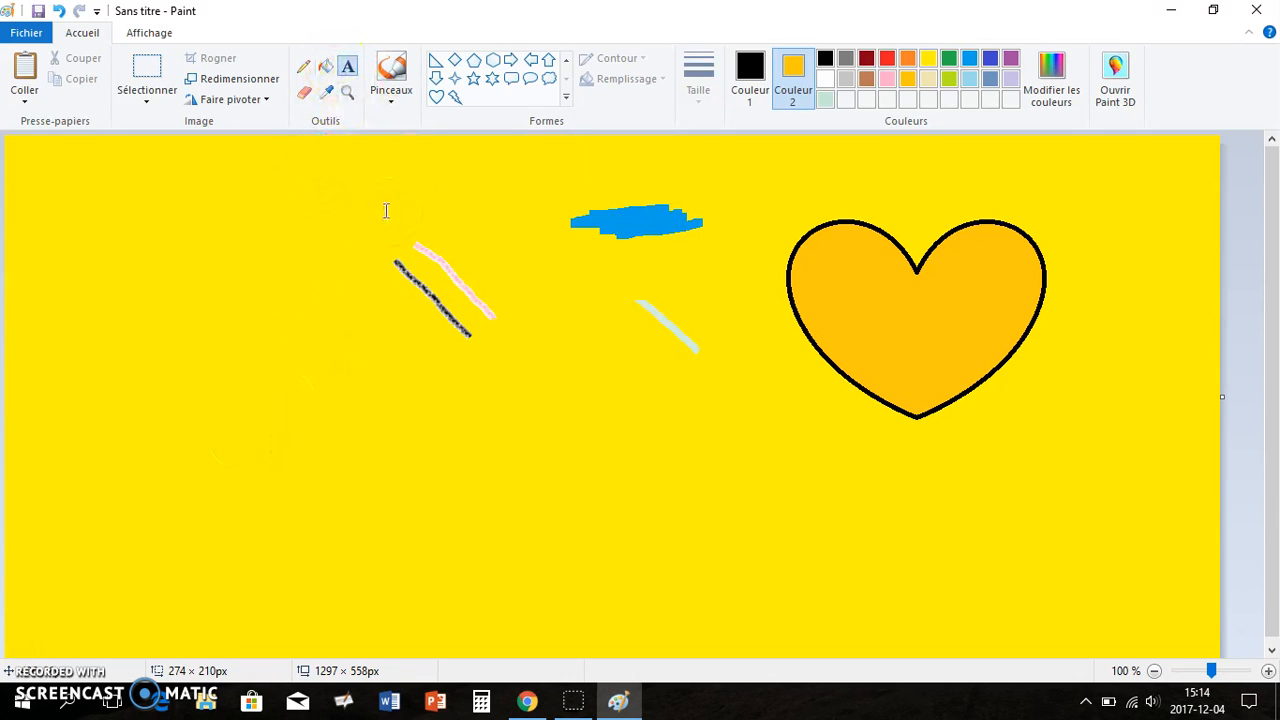
{"action": "left_click_drag", "start_coordinate": [241, 452], "coordinate": [614, 549]}
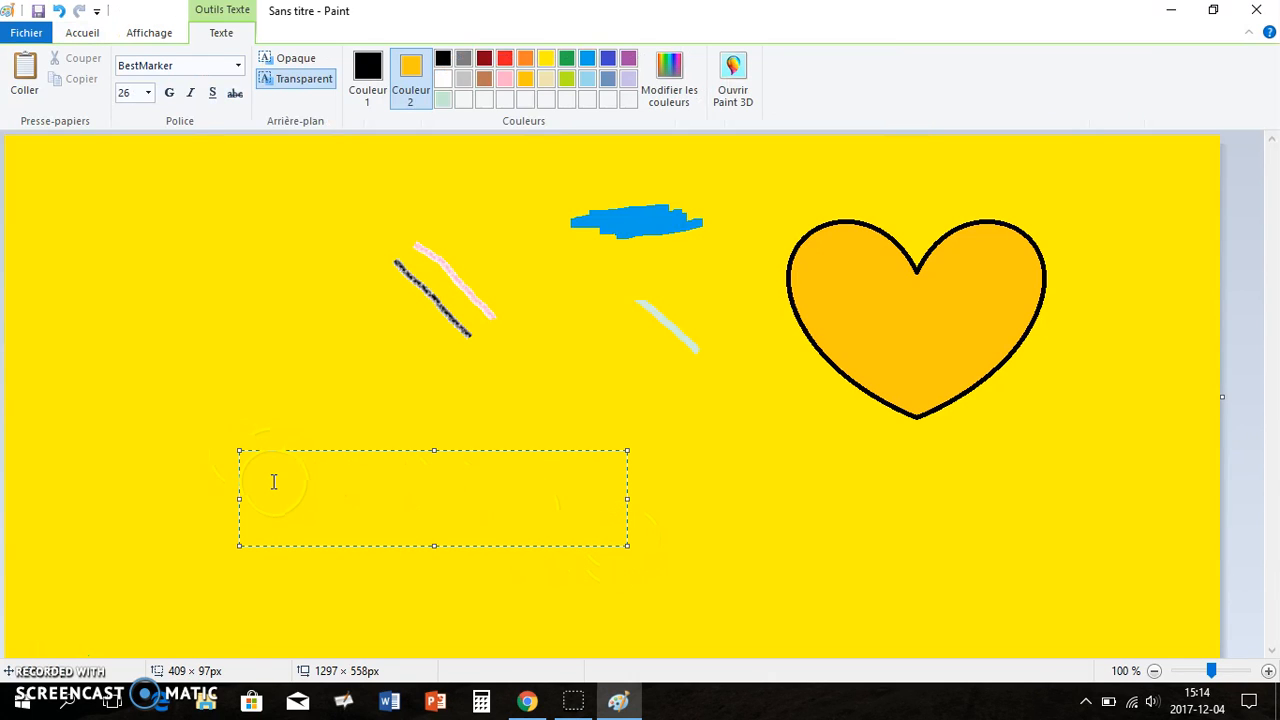
{"action": "type", "text": "Isabelle"}
Select the typed name and set its font to Agent Orange at size 24
{"action": "left_click_drag", "start_coordinate": [362, 473], "coordinate": [226, 476]}
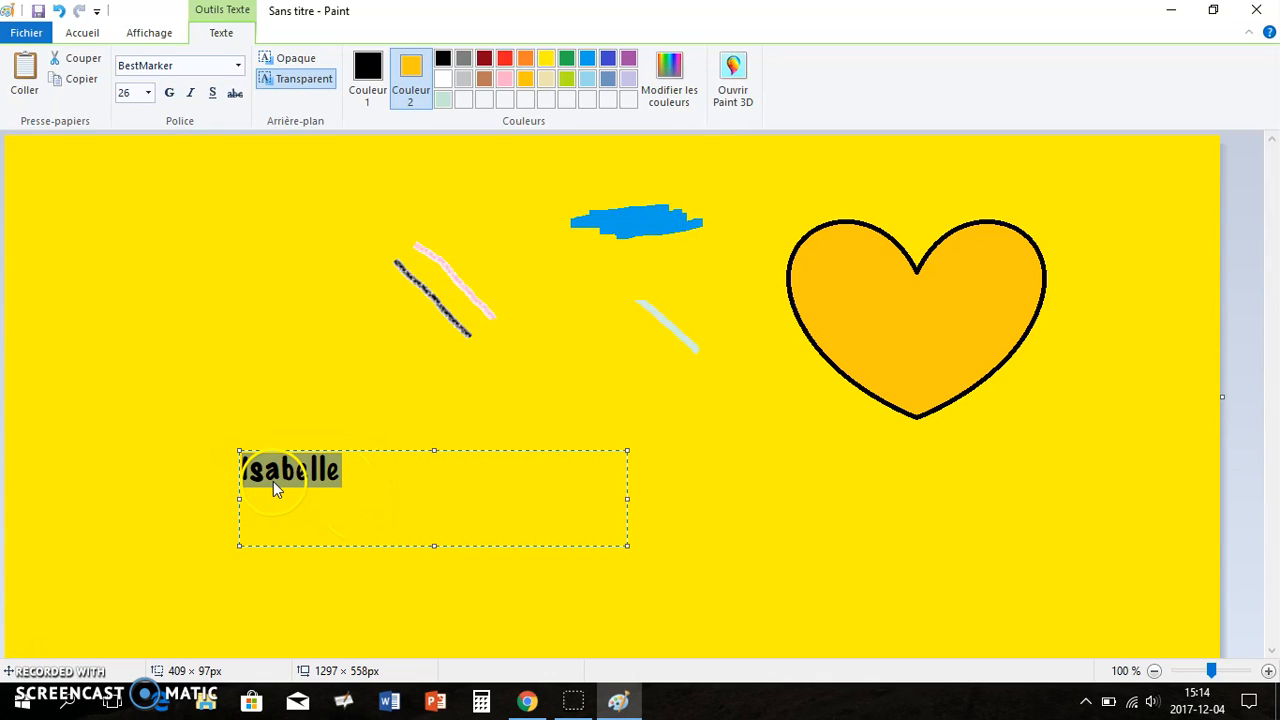
{"action": "left_click", "coordinate": [234, 36]}
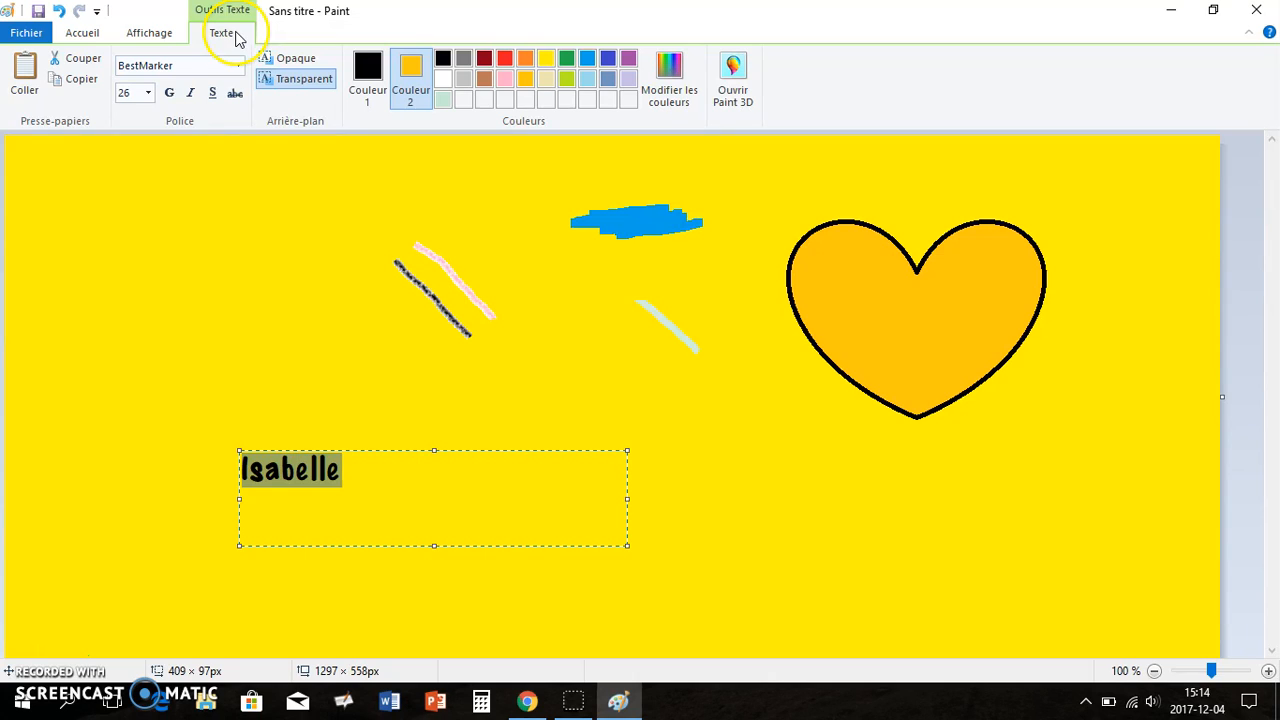
{"action": "left_click", "coordinate": [238, 65]}
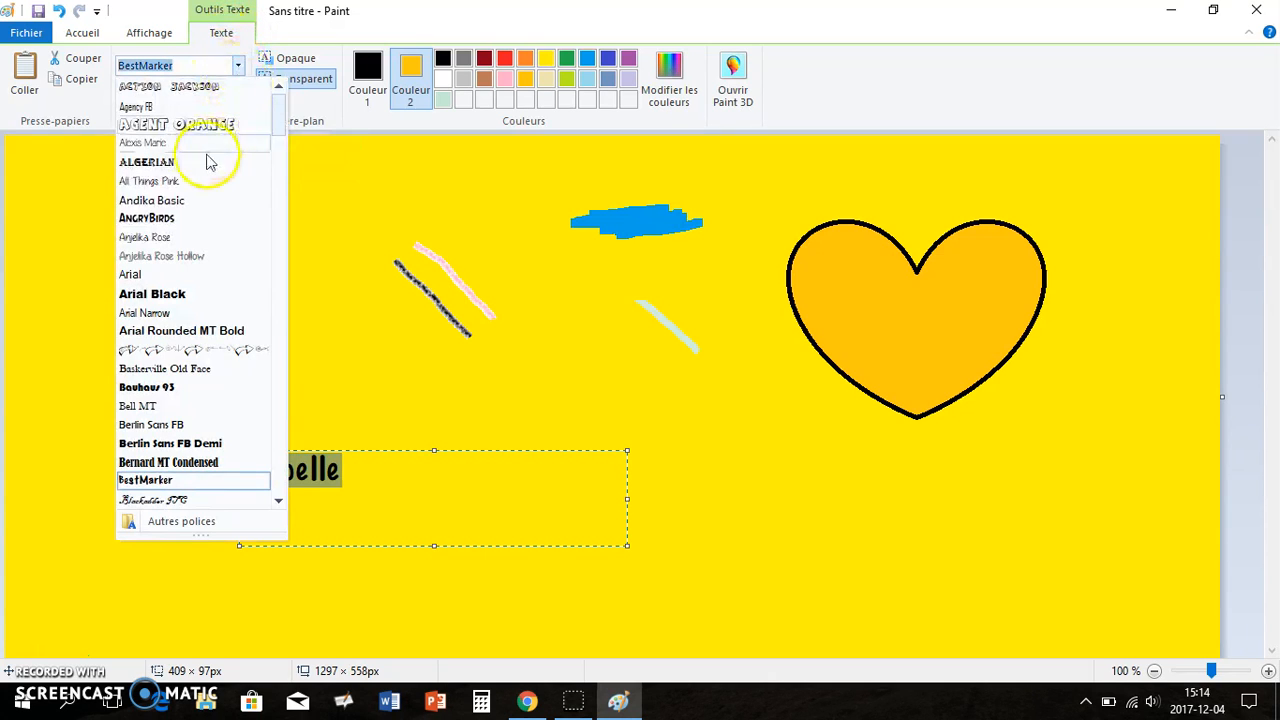
{"action": "left_click", "coordinate": [193, 126]}
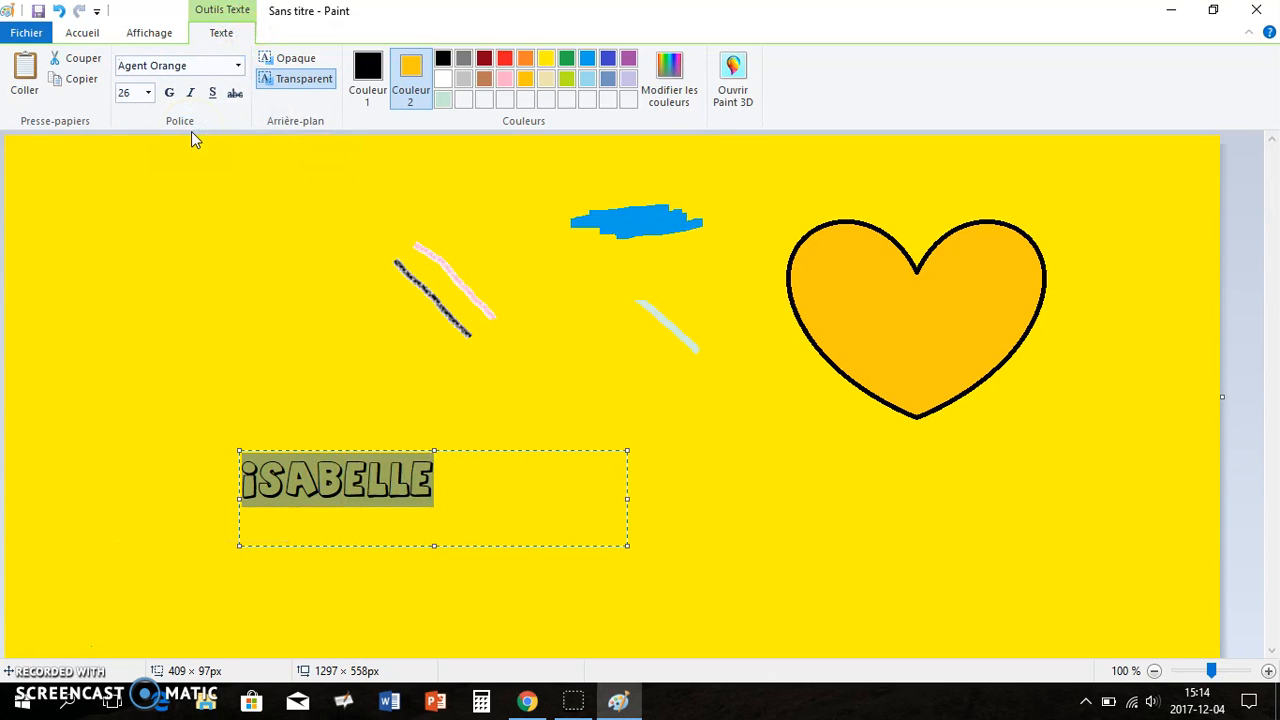
{"action": "left_click", "coordinate": [147, 92]}
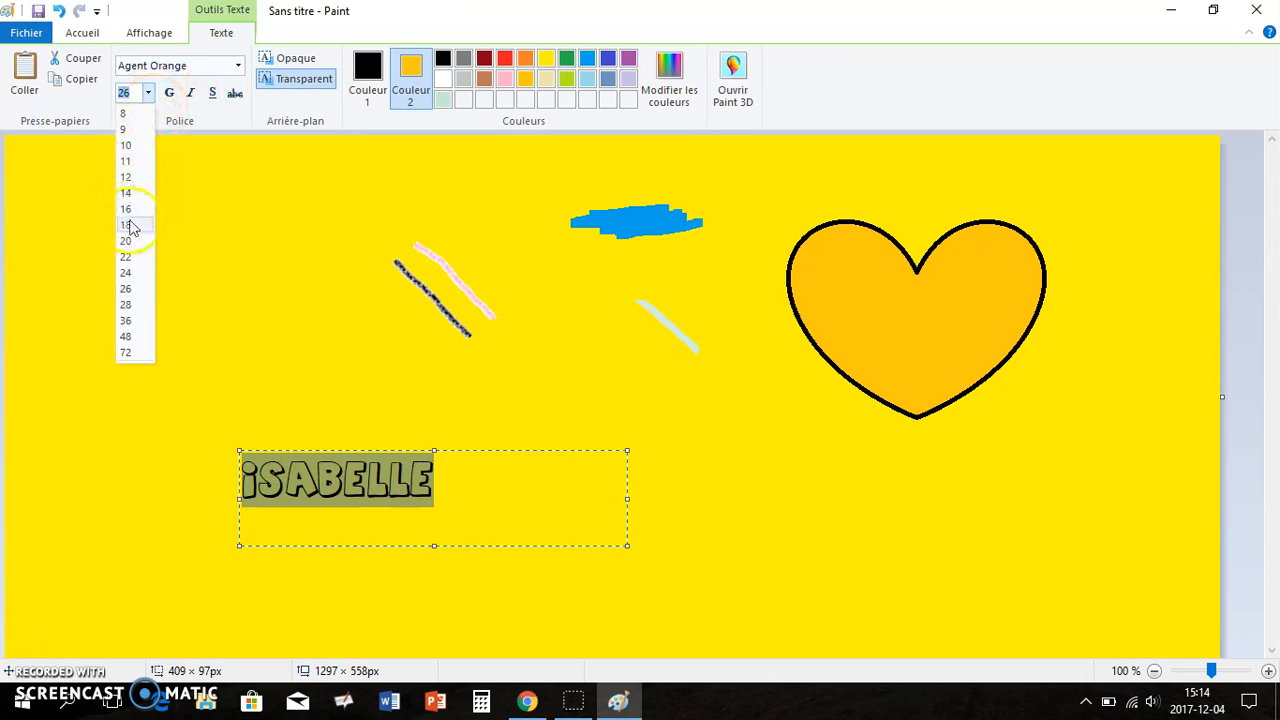
{"action": "left_click", "coordinate": [132, 272]}
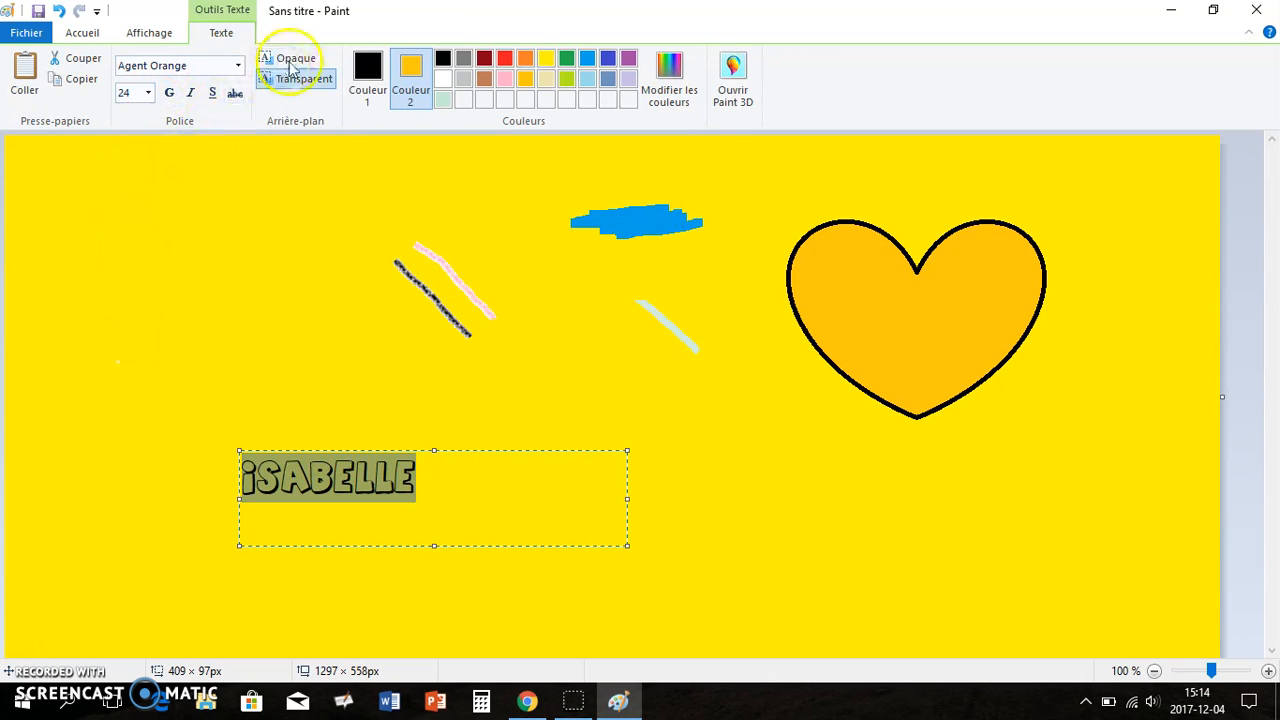
Colour the text pink and commit it onto the canvas
{"action": "left_click", "coordinate": [370, 70]}
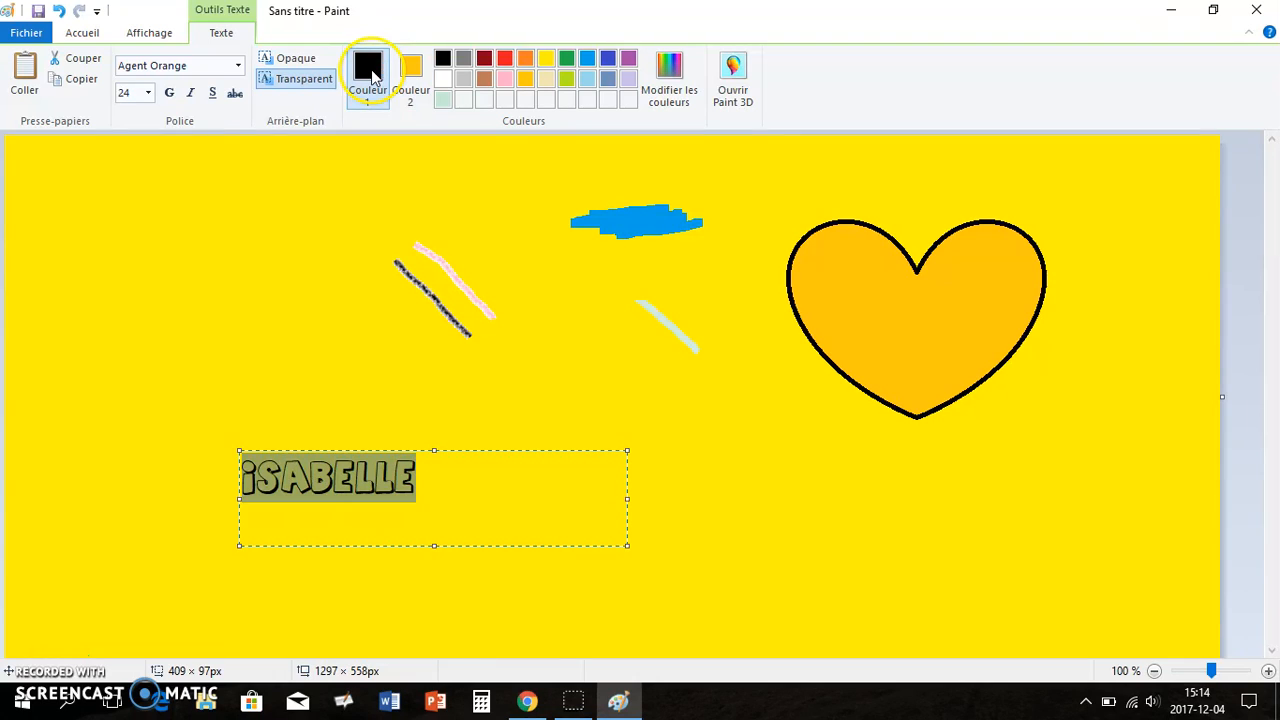
{"action": "left_click", "coordinate": [484, 80]}
{"action": "left_click", "coordinate": [505, 79]}
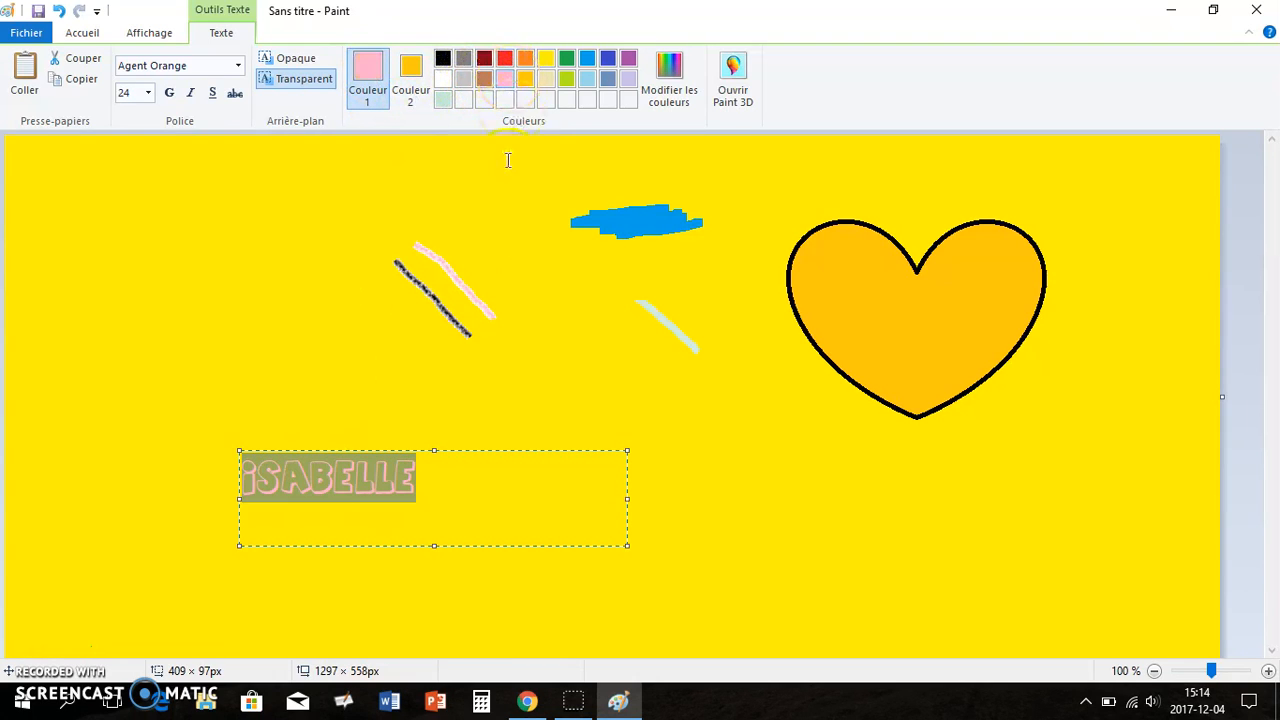
{"action": "left_click", "coordinate": [452, 388]}
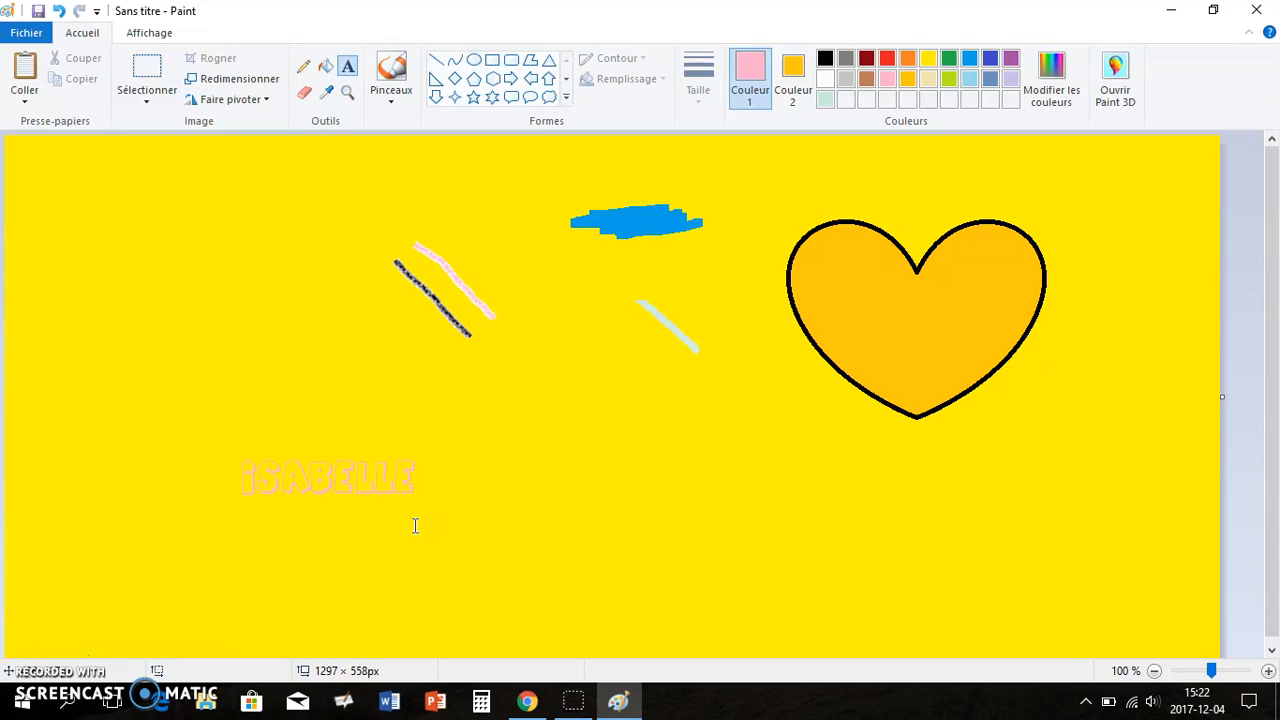
Undo the last five actions, back to the blue background
{"action": "left_click", "coordinate": [60, 12]}
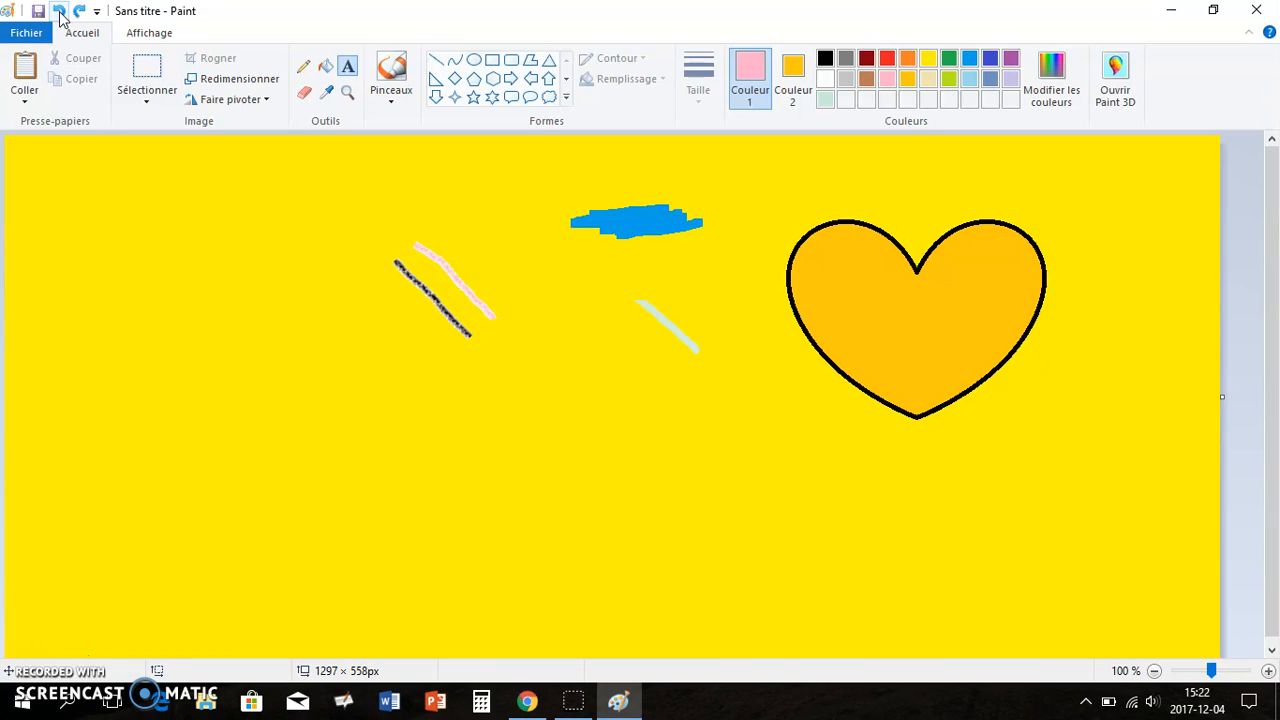
{"action": "left_click", "coordinate": [60, 12]}
{"action": "left_click", "coordinate": [60, 12]}
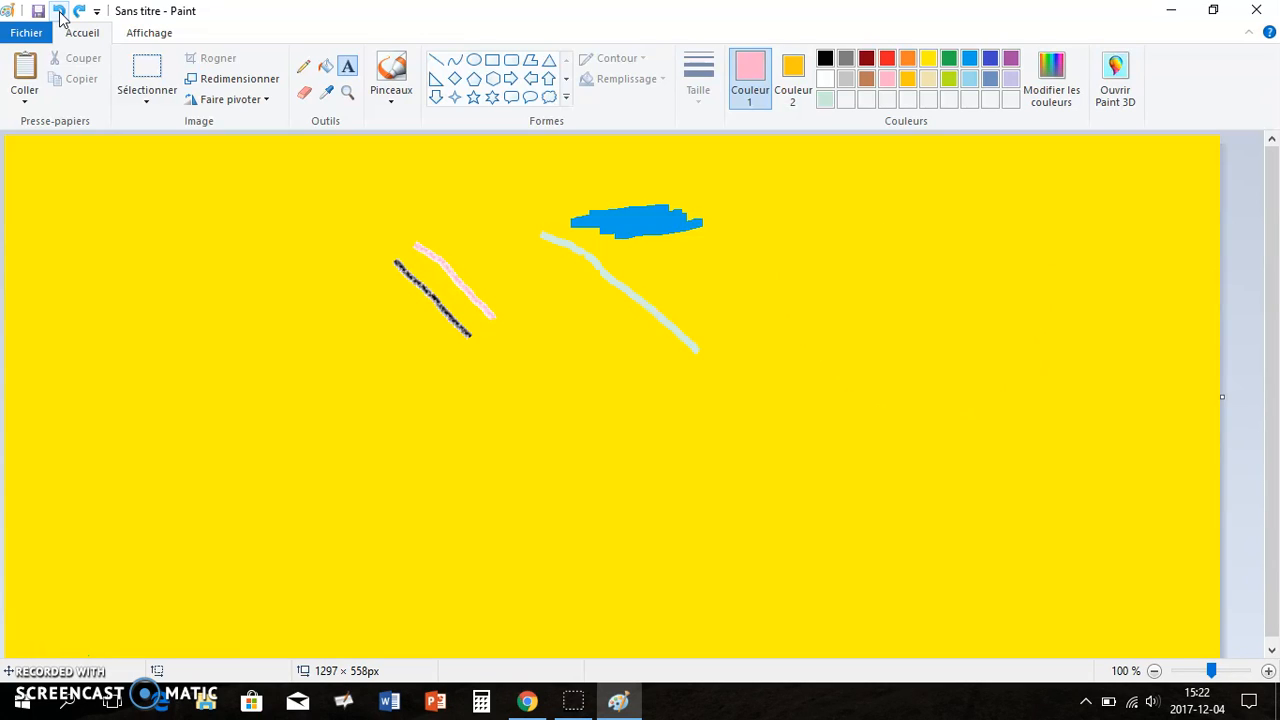
{"action": "left_click", "coordinate": [60, 12]}
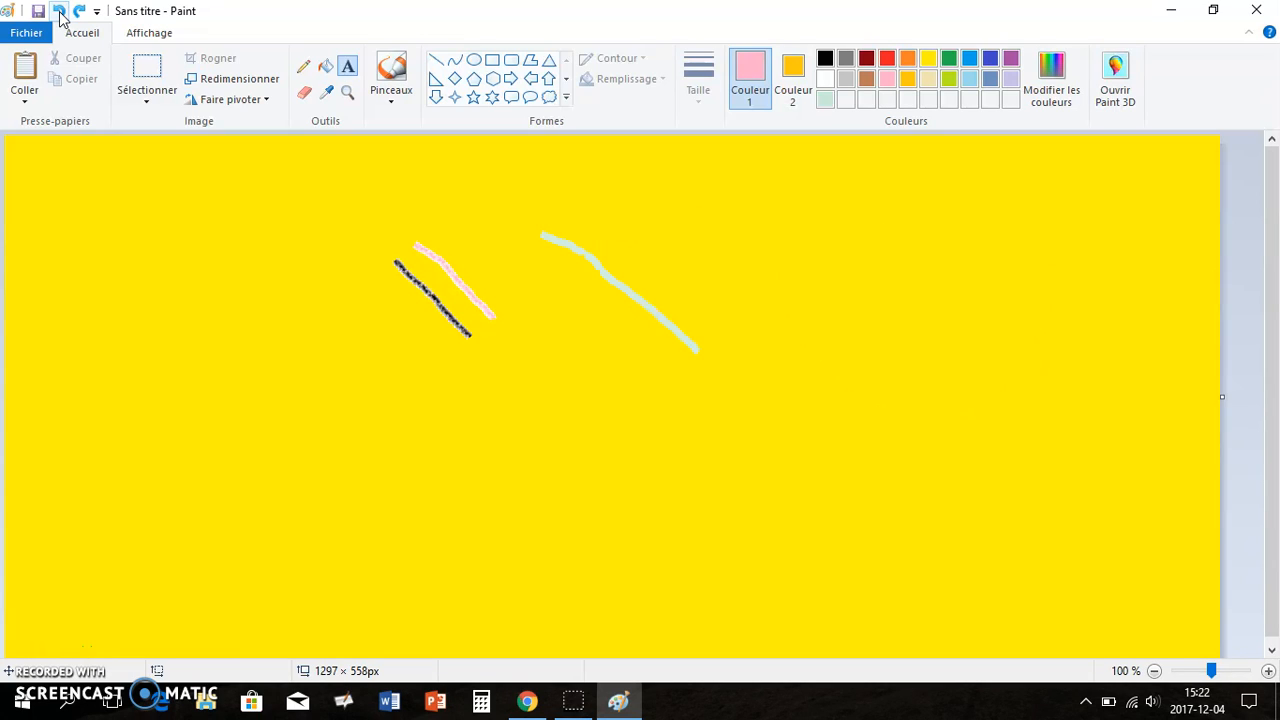
{"action": "left_click", "coordinate": [60, 12]}
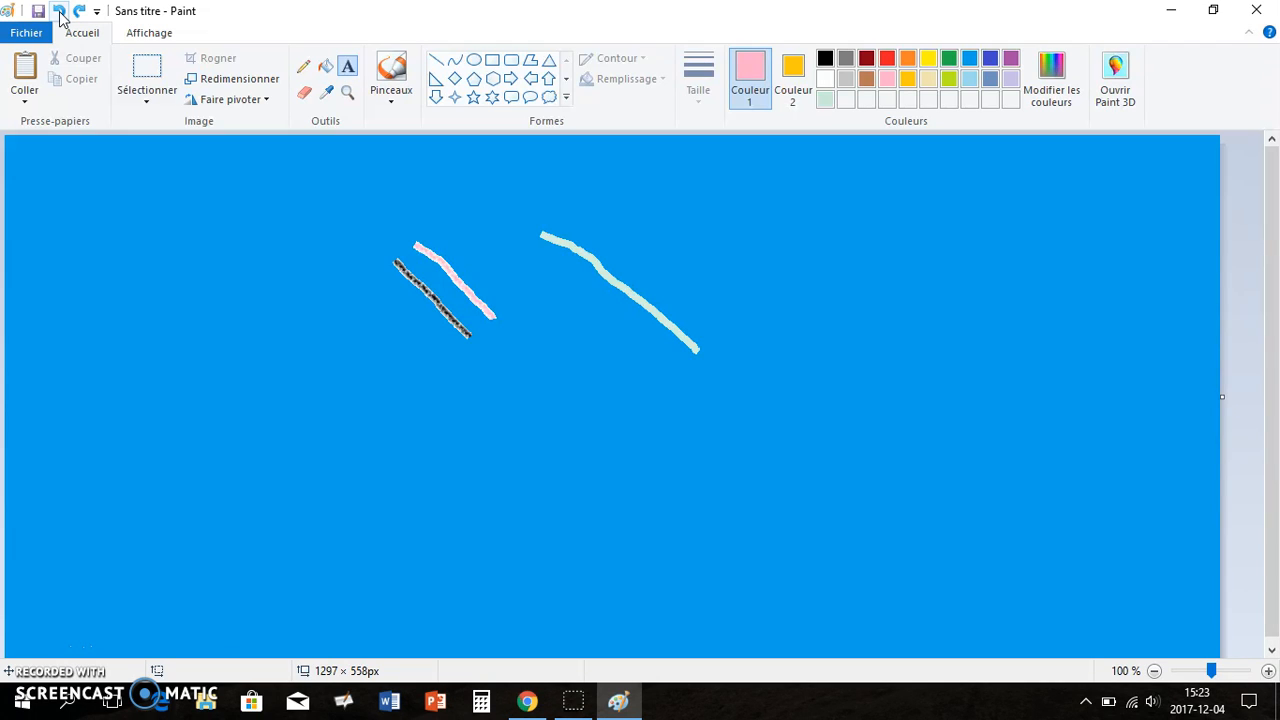
Redo all the undone actions to restore the yellow background, heart and text
{"action": "left_click", "coordinate": [80, 12]}
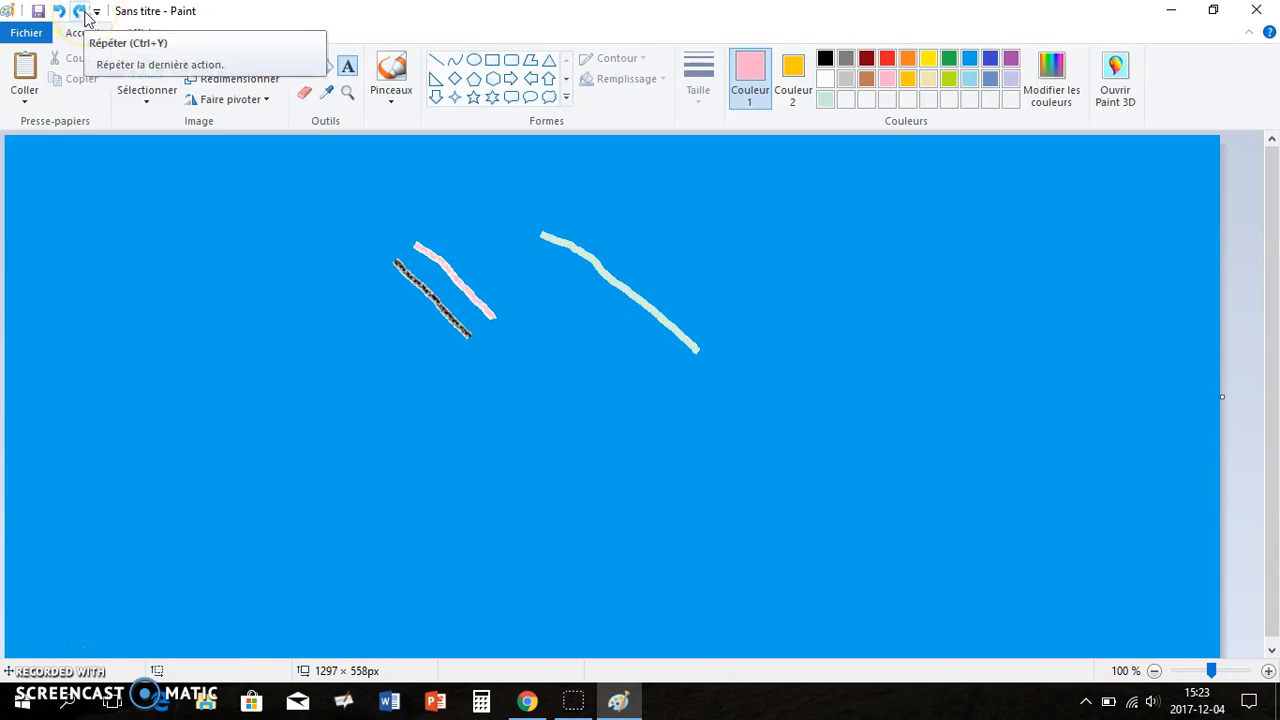
{"action": "left_click", "coordinate": [82, 12]}
{"action": "left_click", "coordinate": [80, 12]}
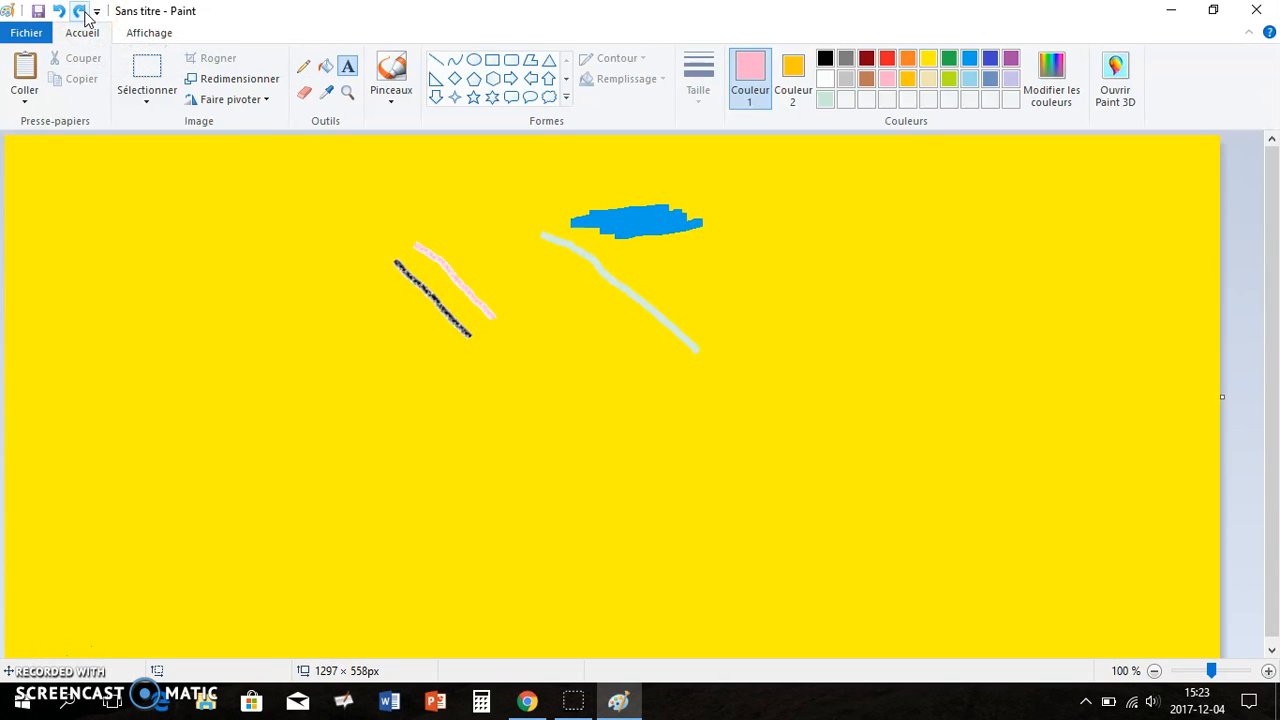
{"action": "left_click", "coordinate": [80, 12]}
{"action": "left_click", "coordinate": [80, 12]}
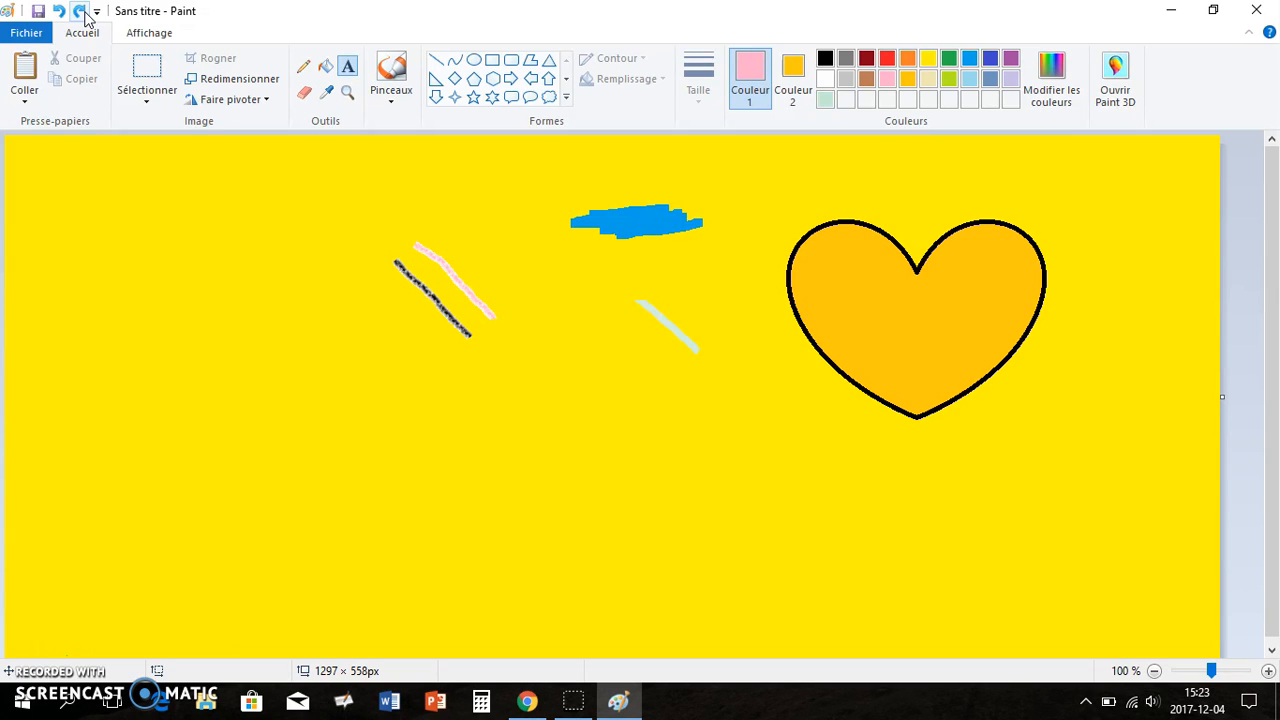
{"action": "left_click", "coordinate": [82, 12]}
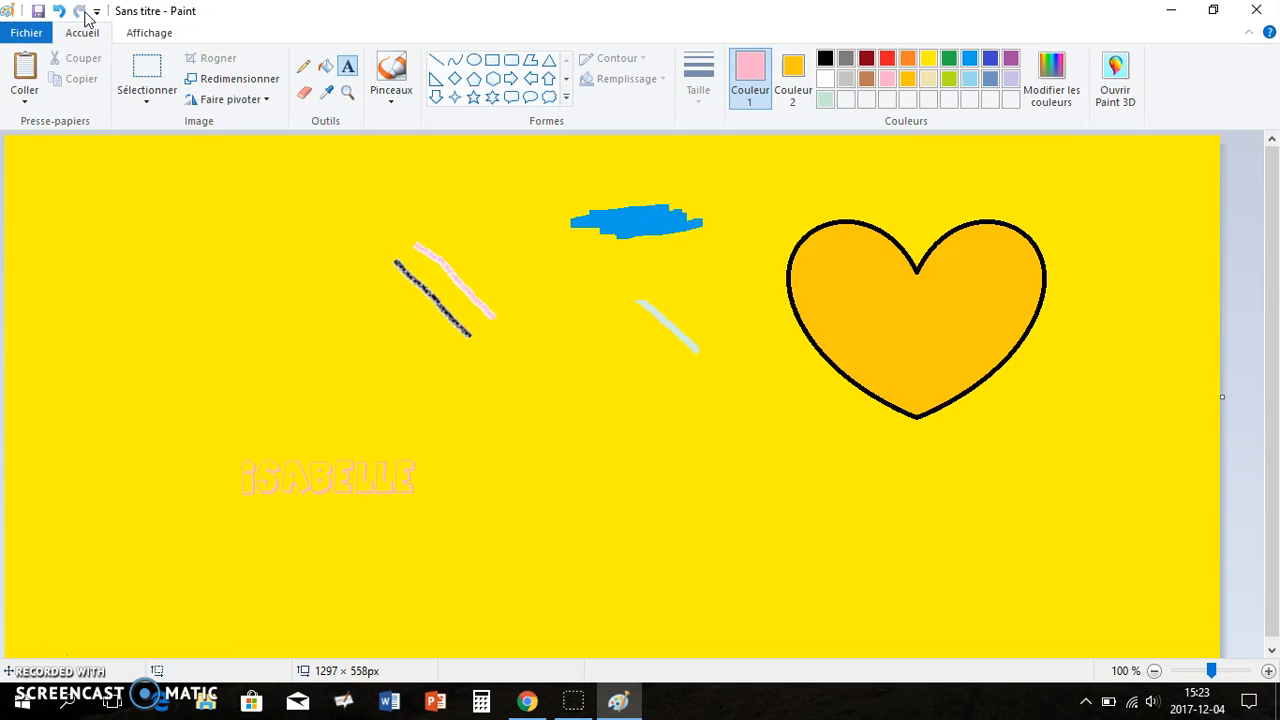